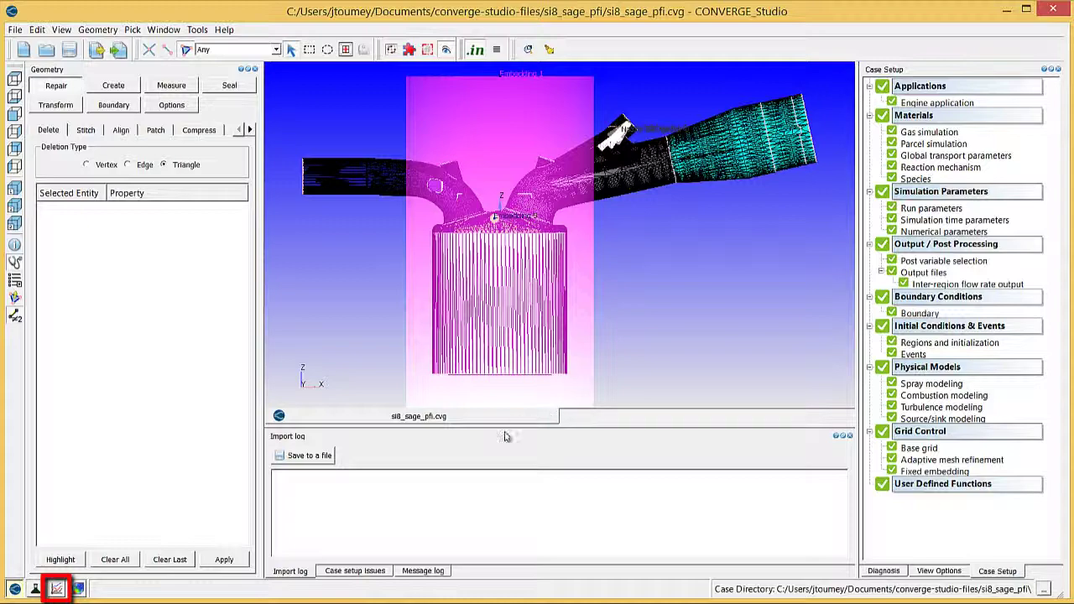
- Switch to the line-plotting workspace and set Documents > converge-studio-files > si8_sage_pfi > run_20p as base directory
click(56, 589)
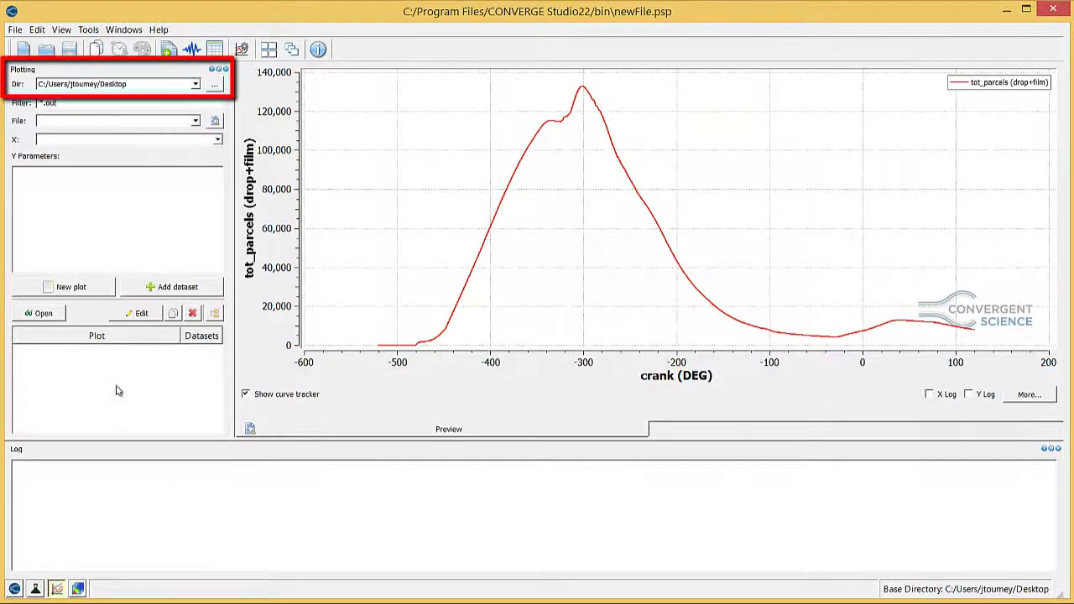
click(214, 84)
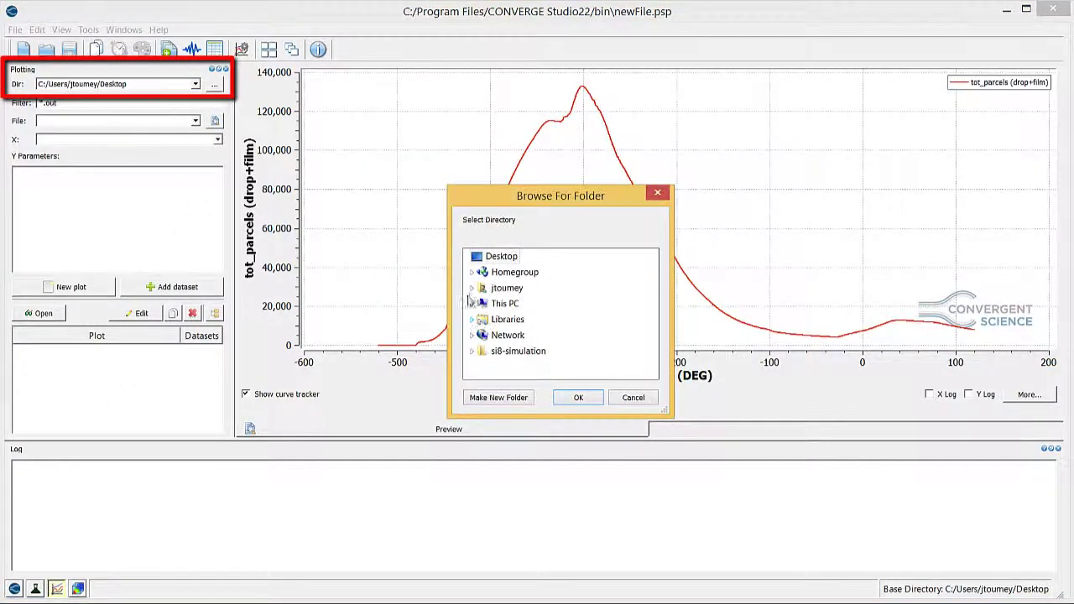
scroll(476, 336, down, 1)
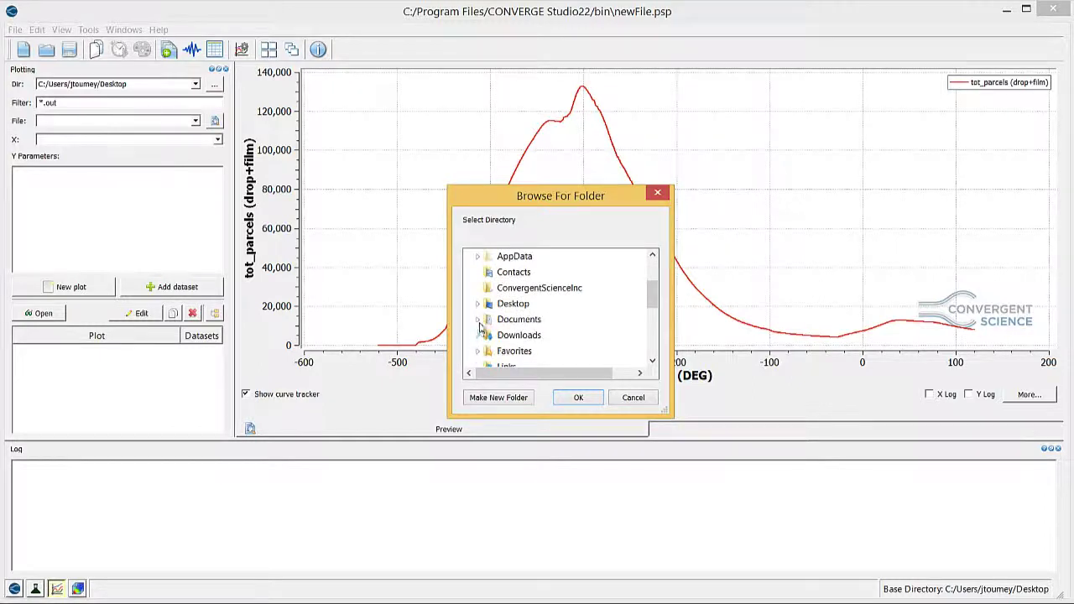
click(477, 322)
click(483, 304)
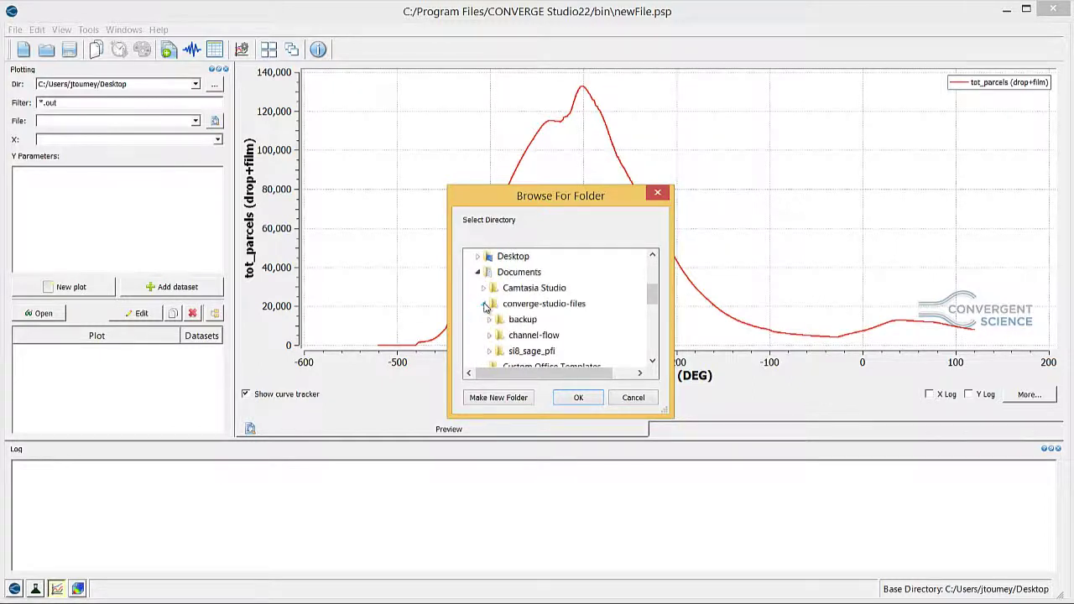
click(490, 350)
click(527, 351)
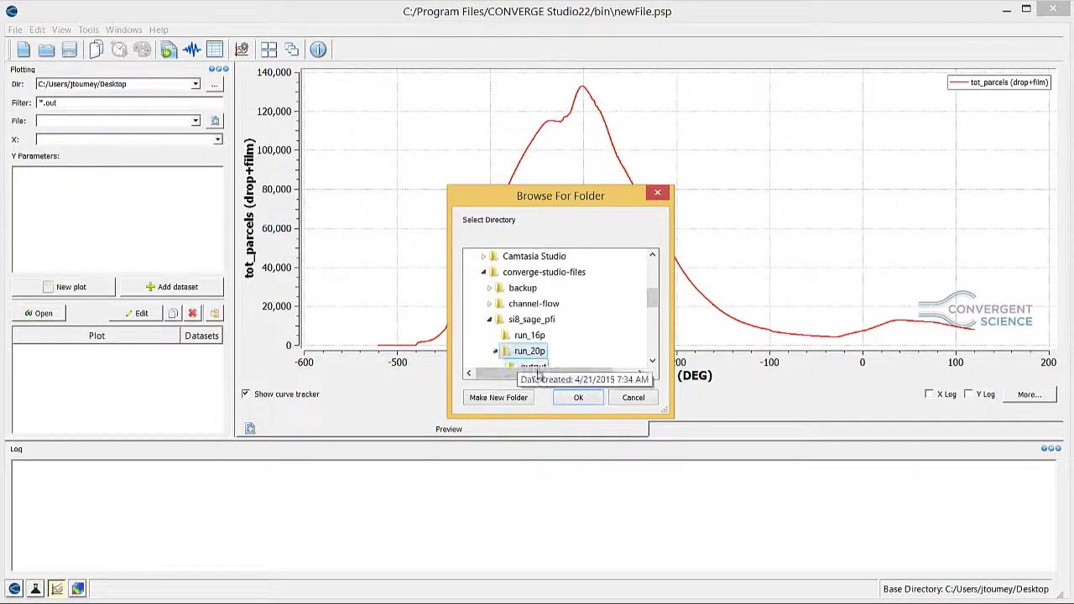
click(578, 397)
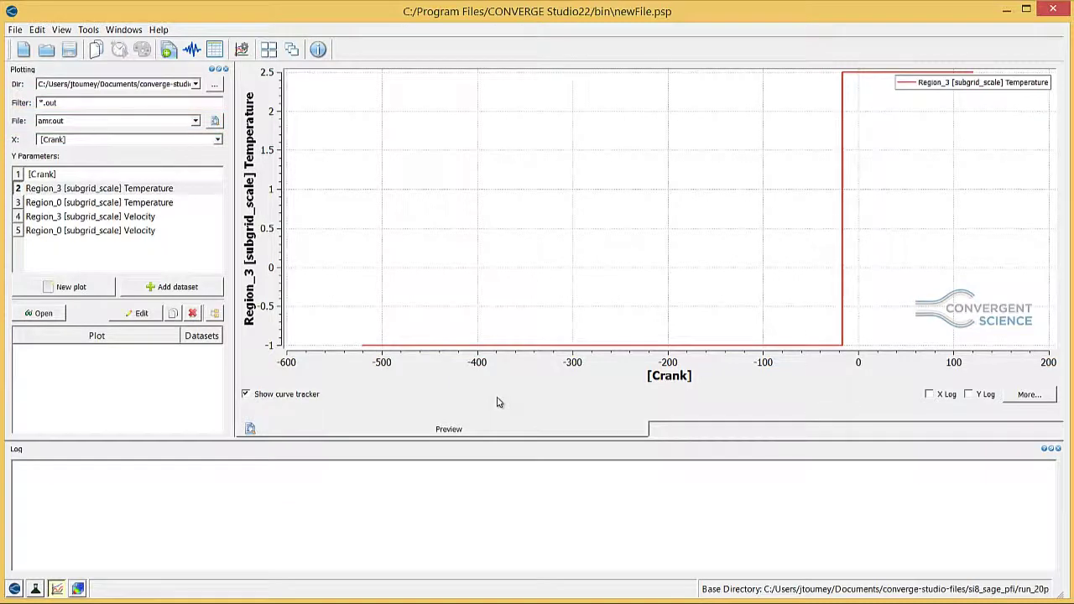
- Load thermo_region0.out so the preview shows Pressure (MPa) versus crank (DEG)
click(195, 121)
scroll(157, 183, down, 10)
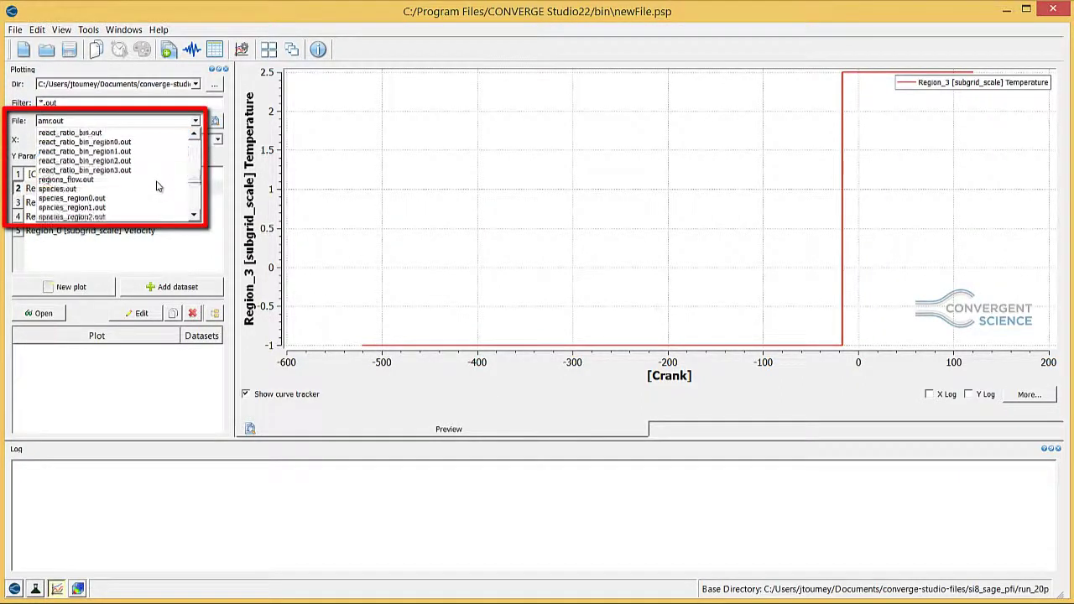
scroll(156, 183, down, 7)
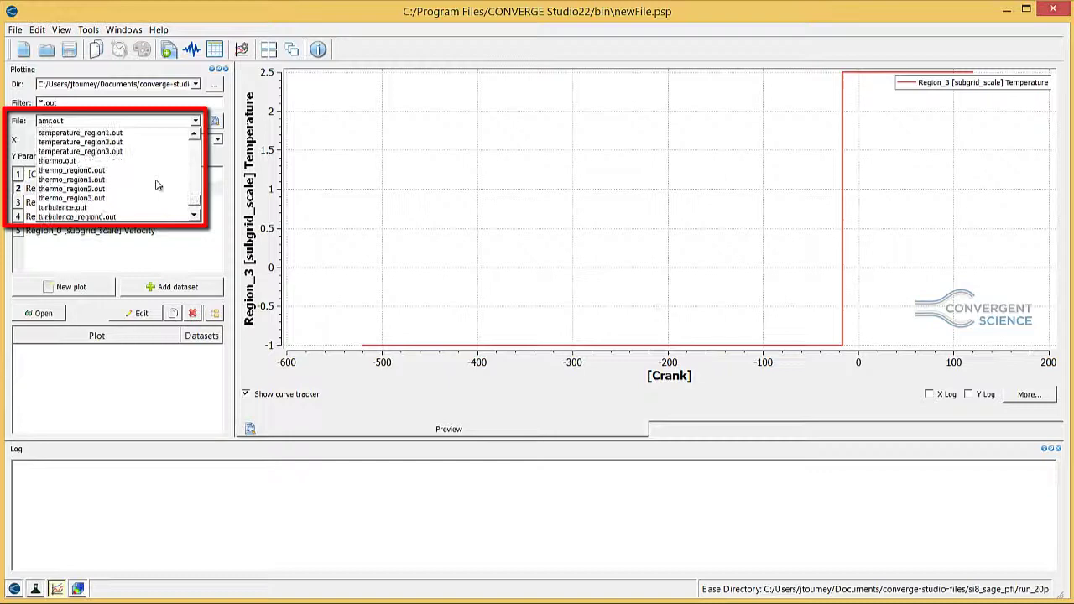
click(128, 171)
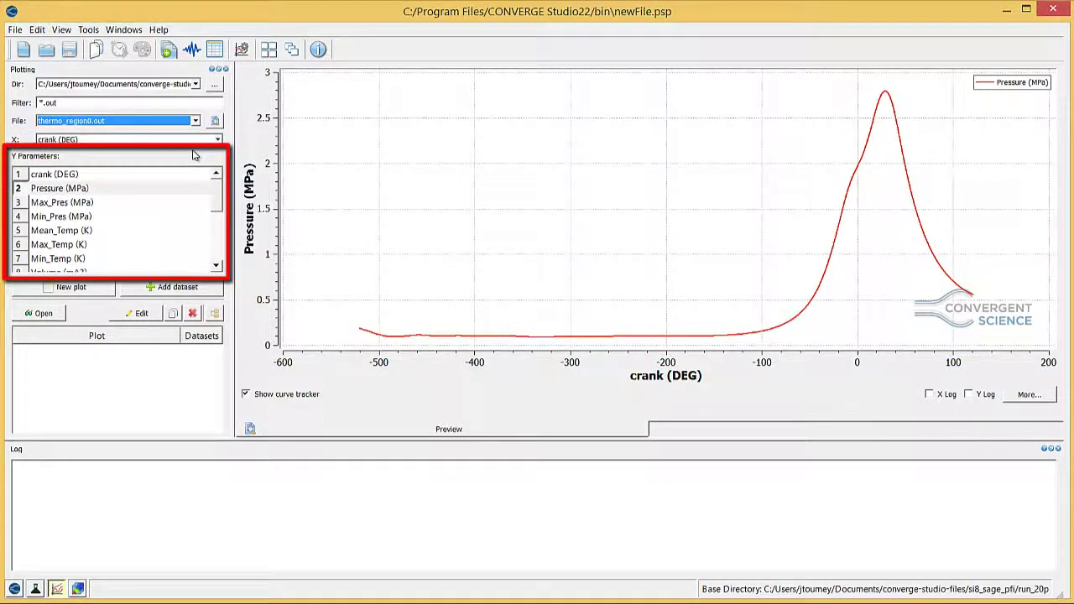
- Save the Pressure (MPa) curve as Plot - 1 and show it in its own tab
click(194, 188)
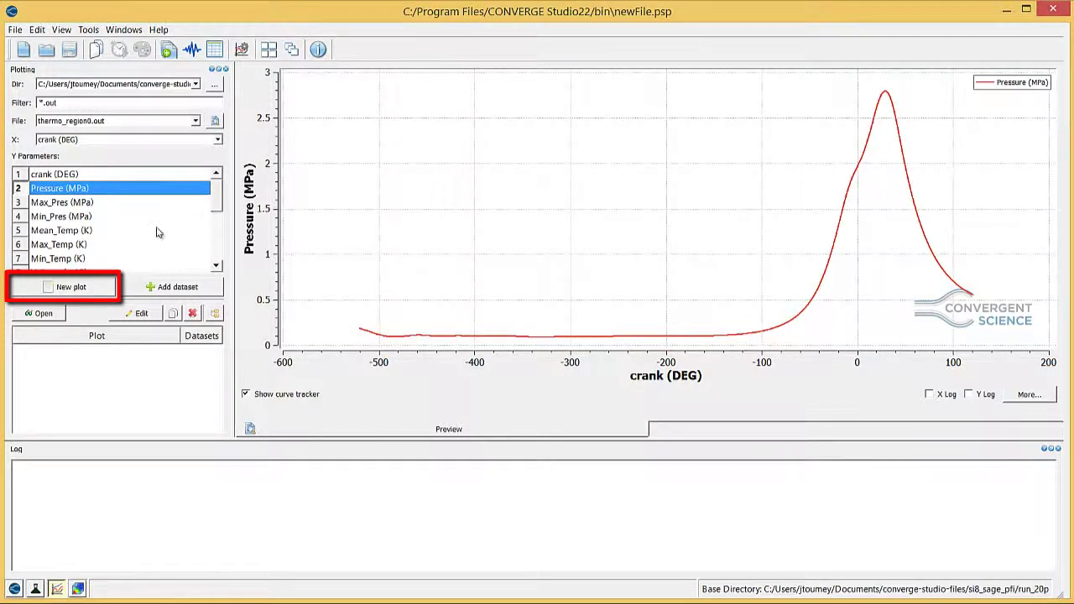
click(74, 289)
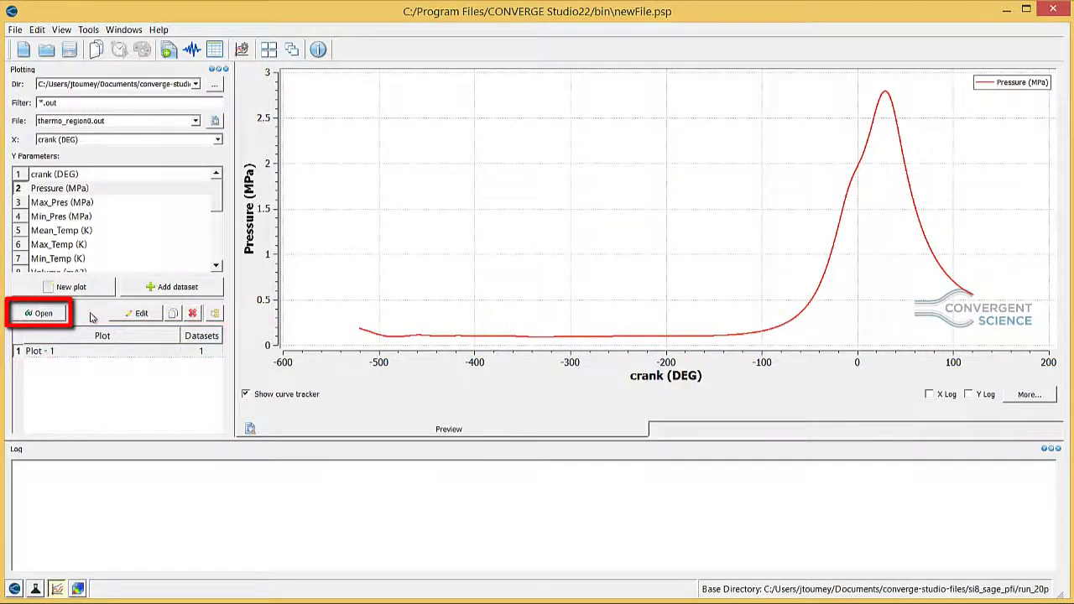
click(45, 316)
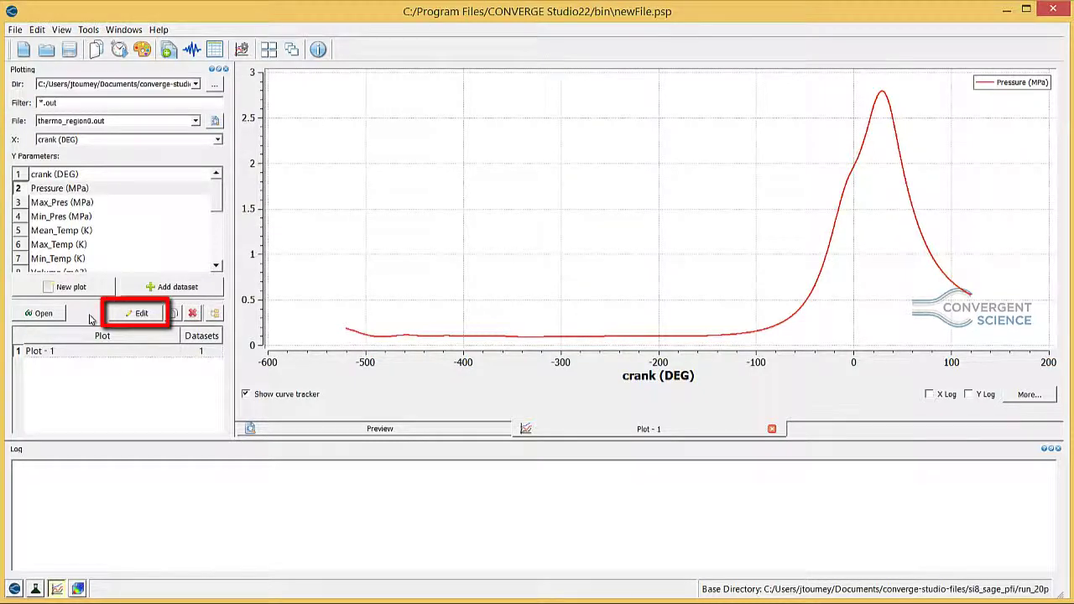
- Label Plot - 1: title 'In-Cylinder Pressure', X axis 'Crank Angle Degrees', Y left 'Pressure [MPa]'
click(138, 314)
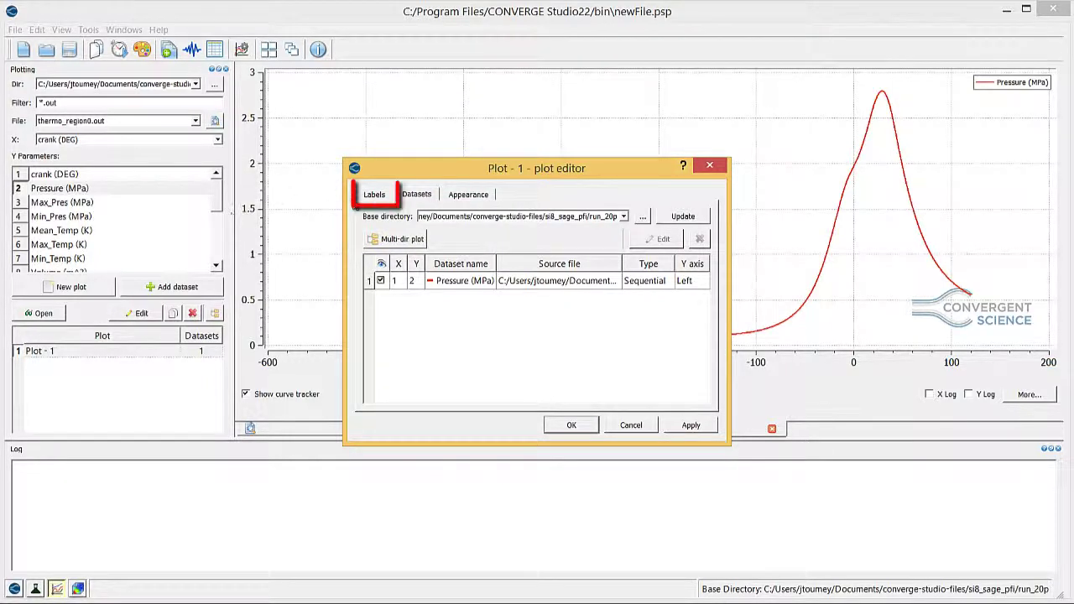
click(372, 198)
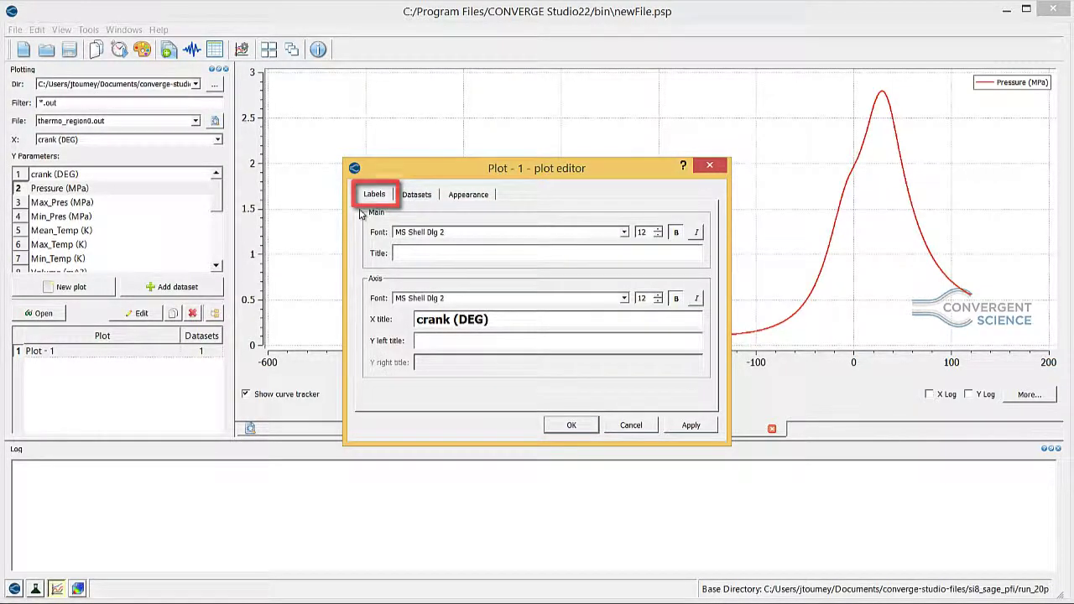
click(403, 254)
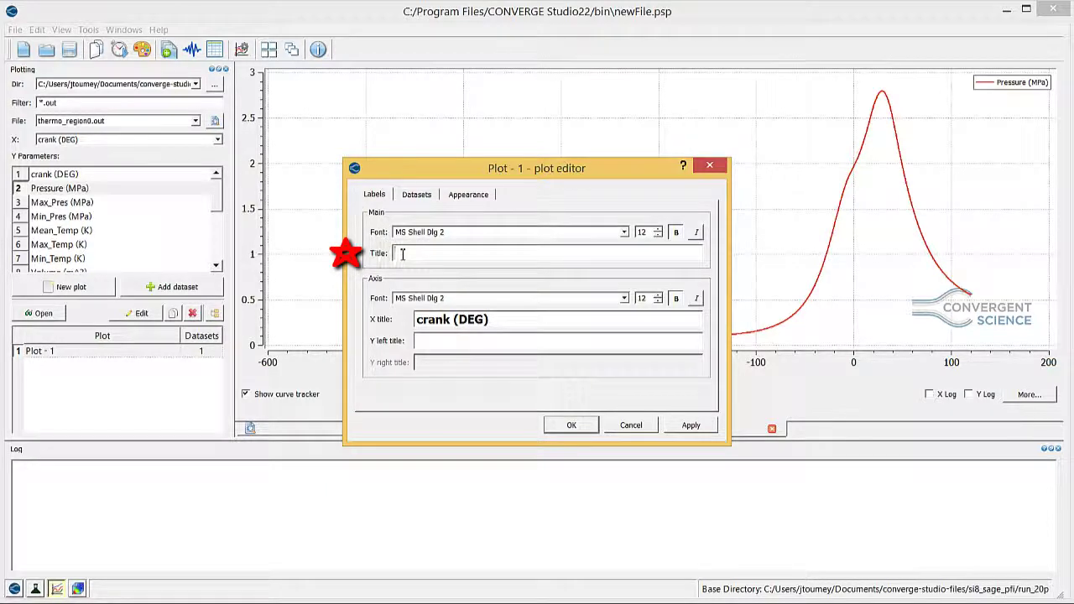
text(In-Cylinder Pressure)
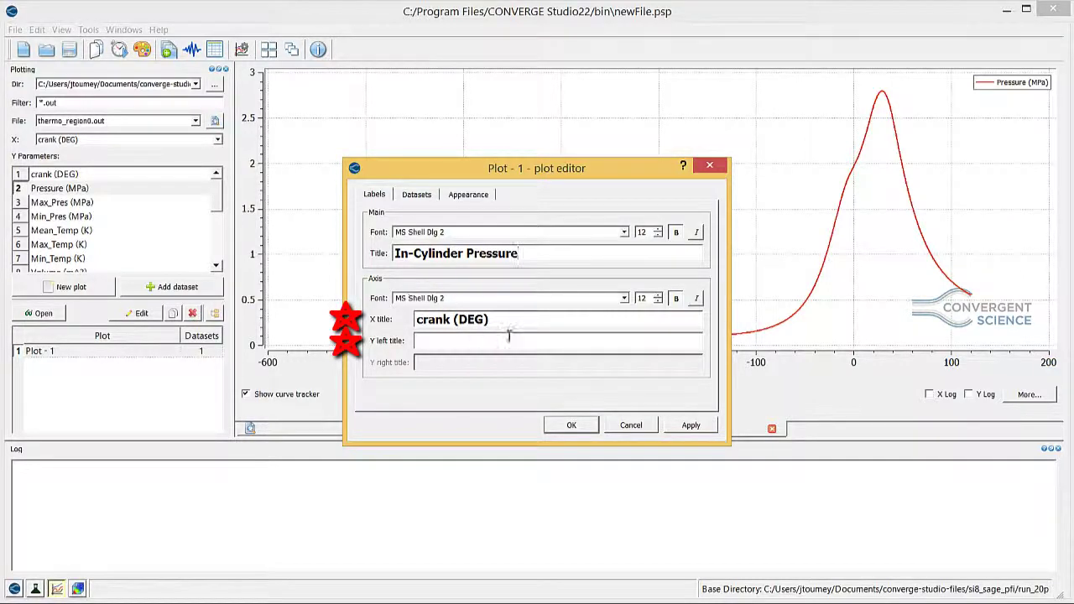
drag(515, 321, 336, 308)
text(Crank A)
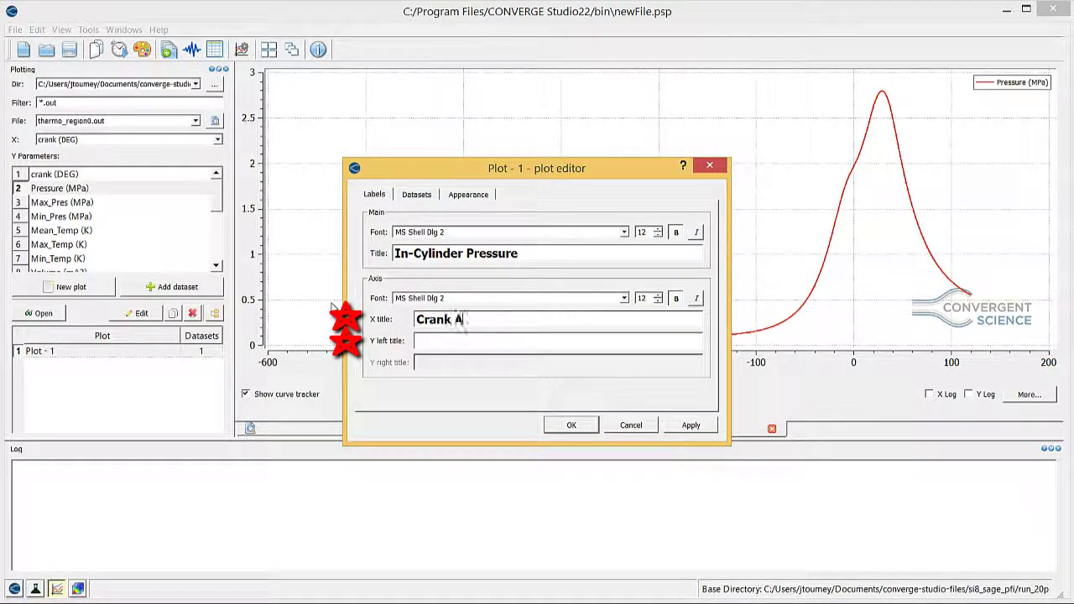
text(ngle Degrees)
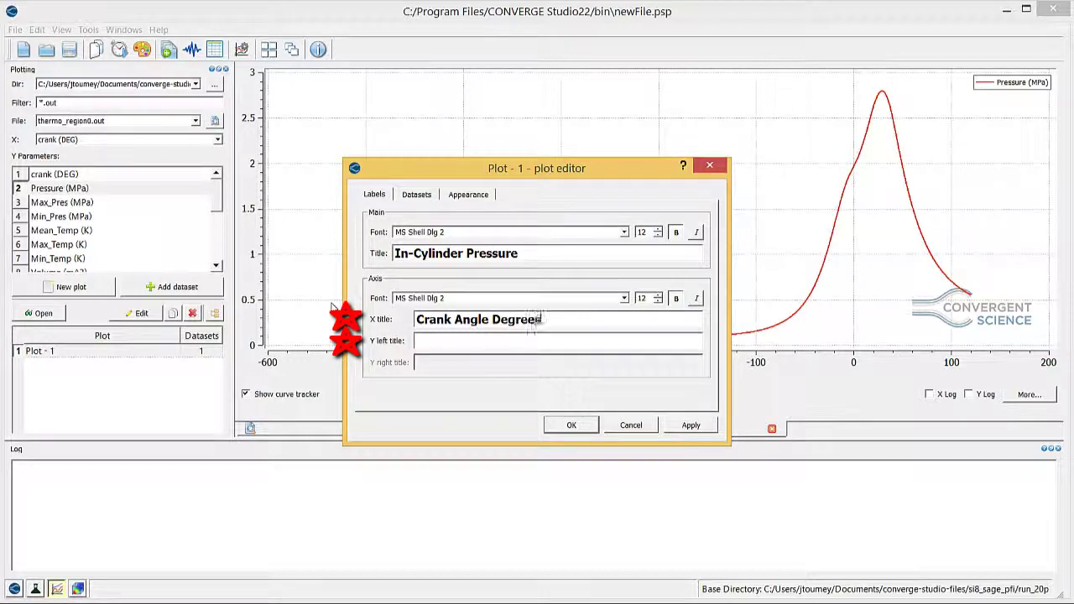
click(531, 339)
text(Pressure )
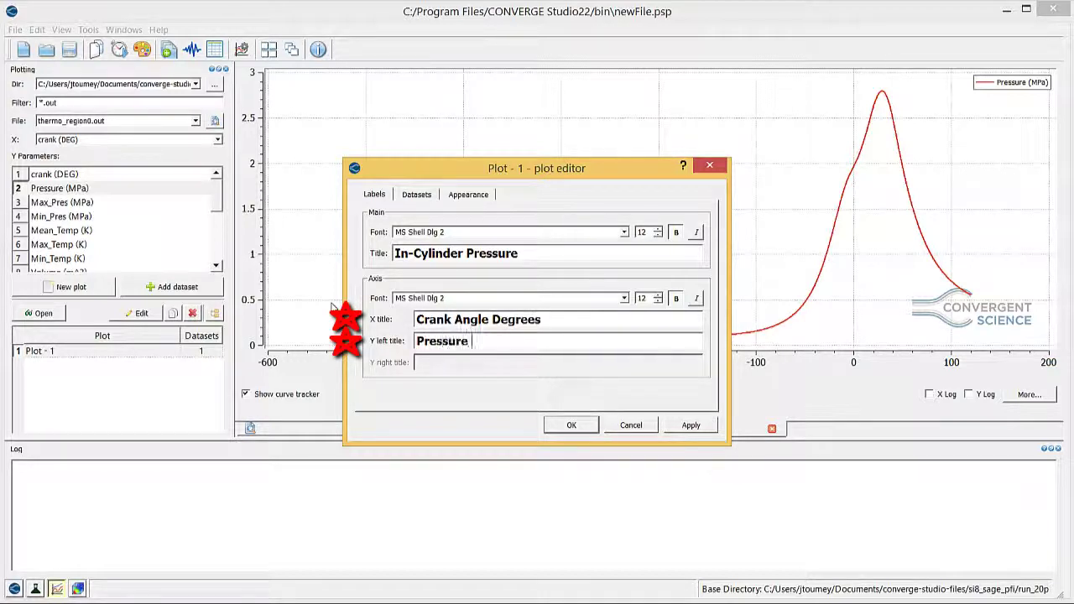
text([MPa])
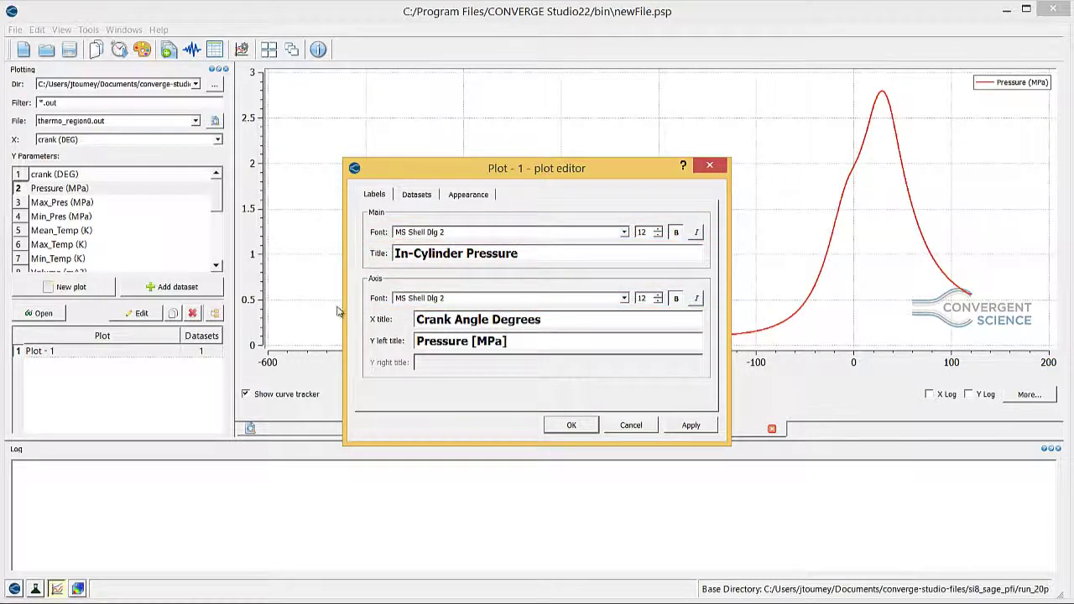
click(571, 425)
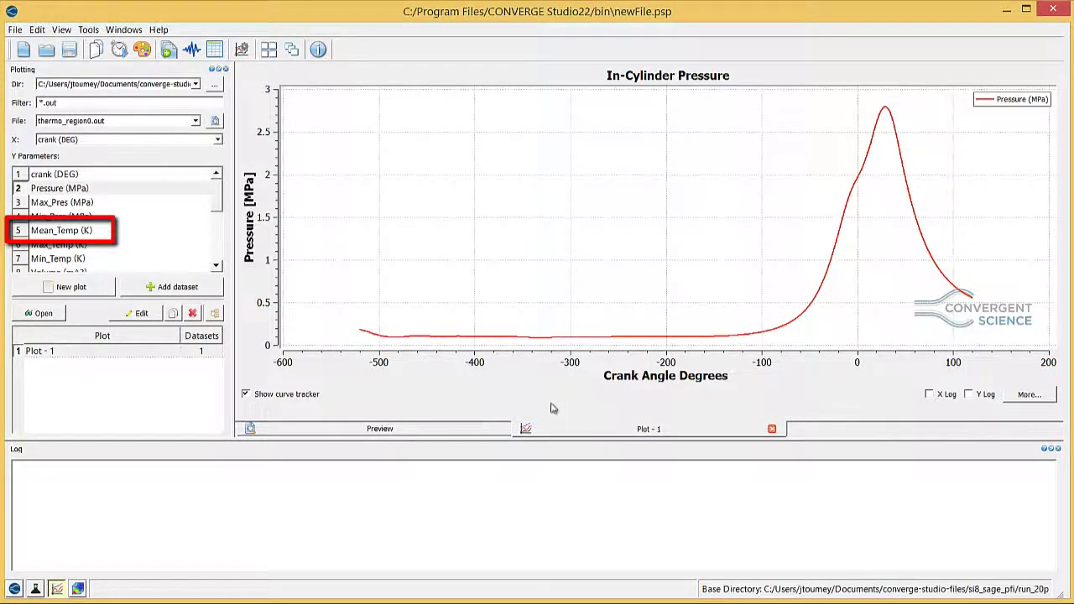
- Select Mean_Temp (K) and save it as the new Plot - 2
click(128, 232)
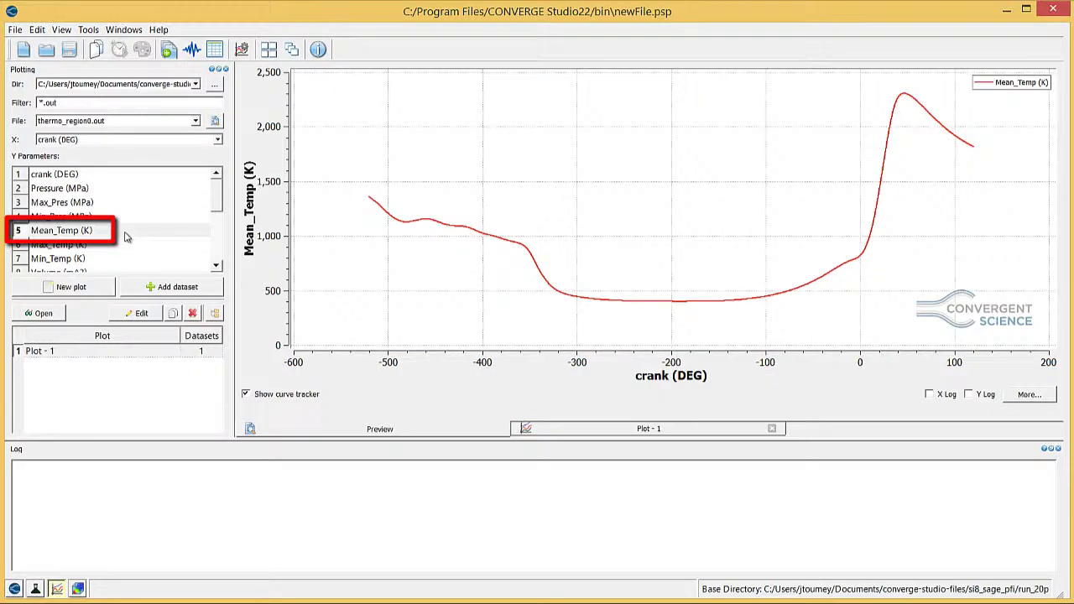
click(82, 292)
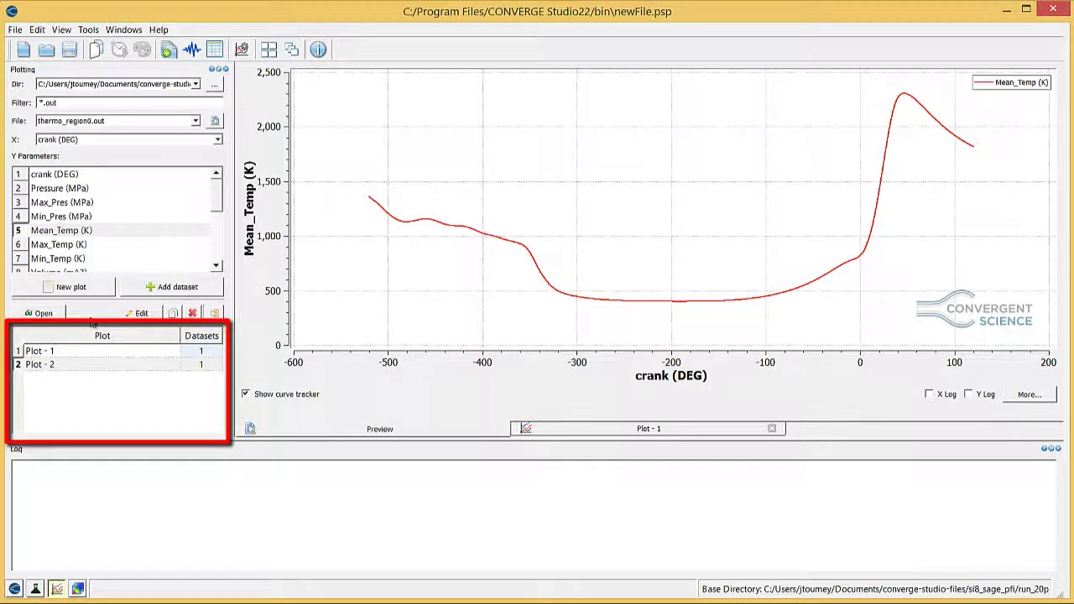
- Rename Plot - 1 to 'In-cylinder Pressure'
click(97, 352)
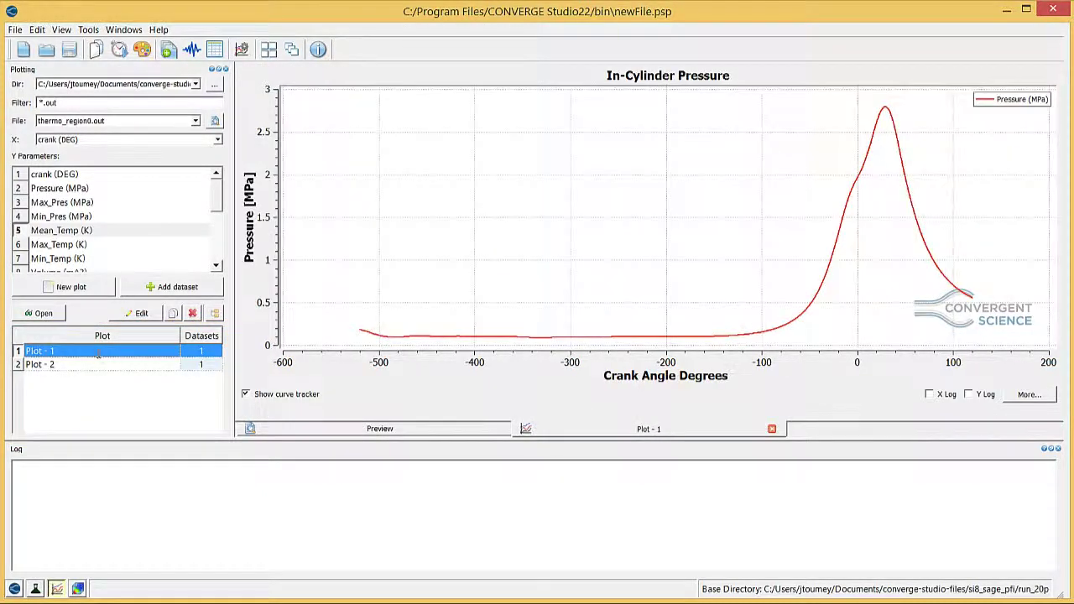
double_click(98, 352)
text(In-cylind)
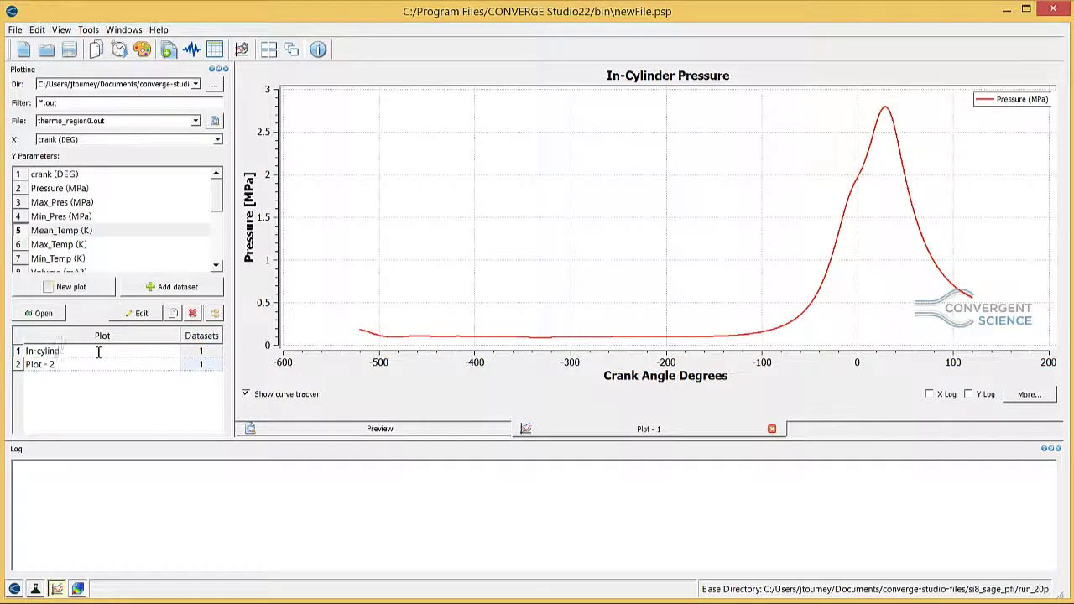
text(er Pressure)
- Rename Plot - 2 to 'Cylinder Mean Temperature'
click(61, 371)
double_click(64, 366)
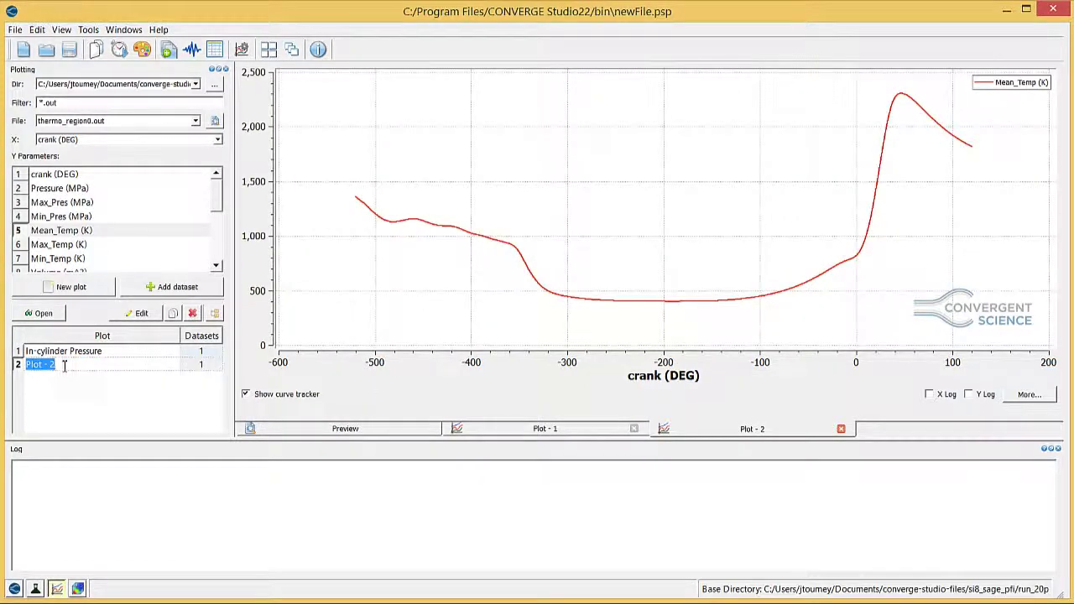
text(Cylinder)
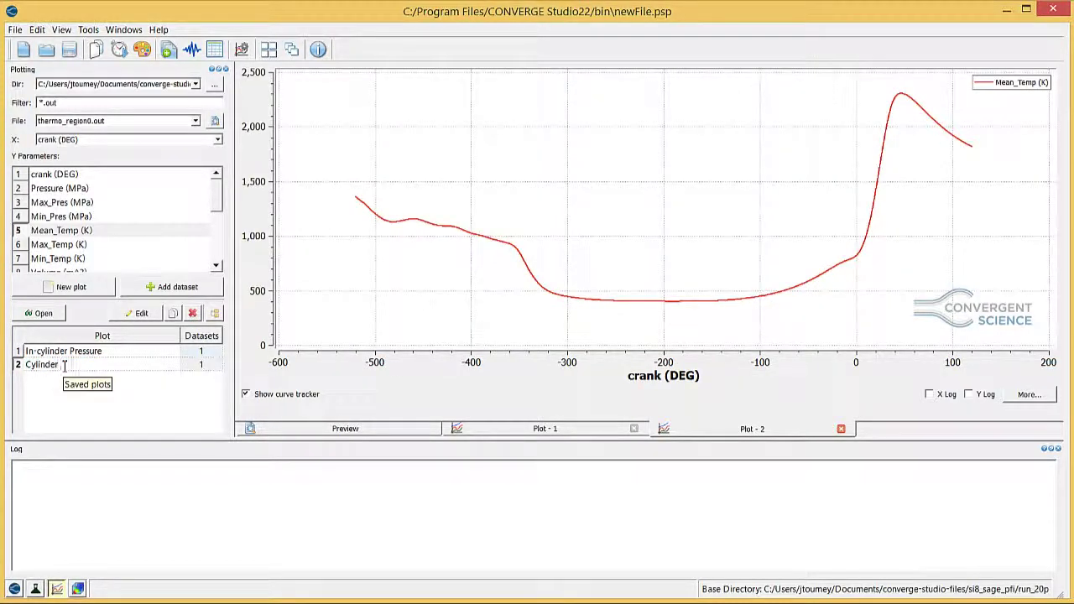
text( Mean Temperature)
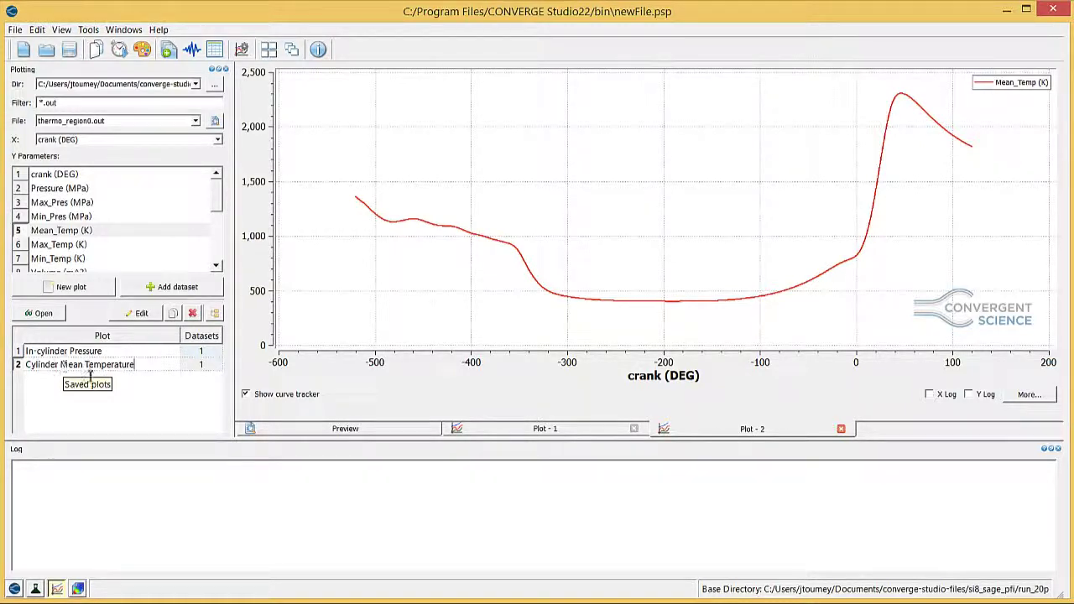
click(84, 421)
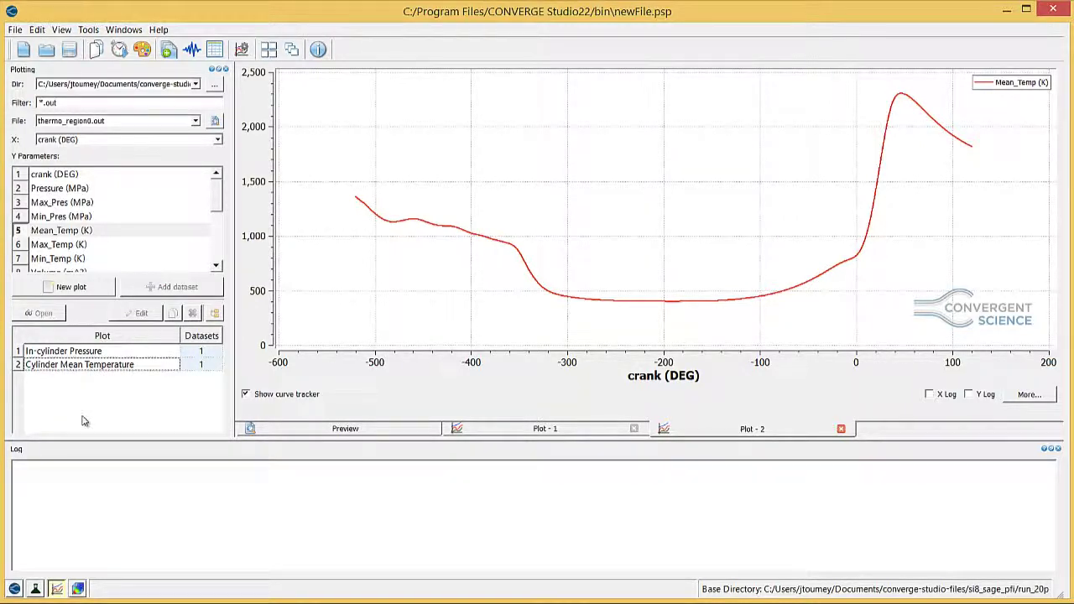
- Save HR_Rate versus crank angle as a third plot named 'HR Rate'
drag(217, 210, 217, 242)
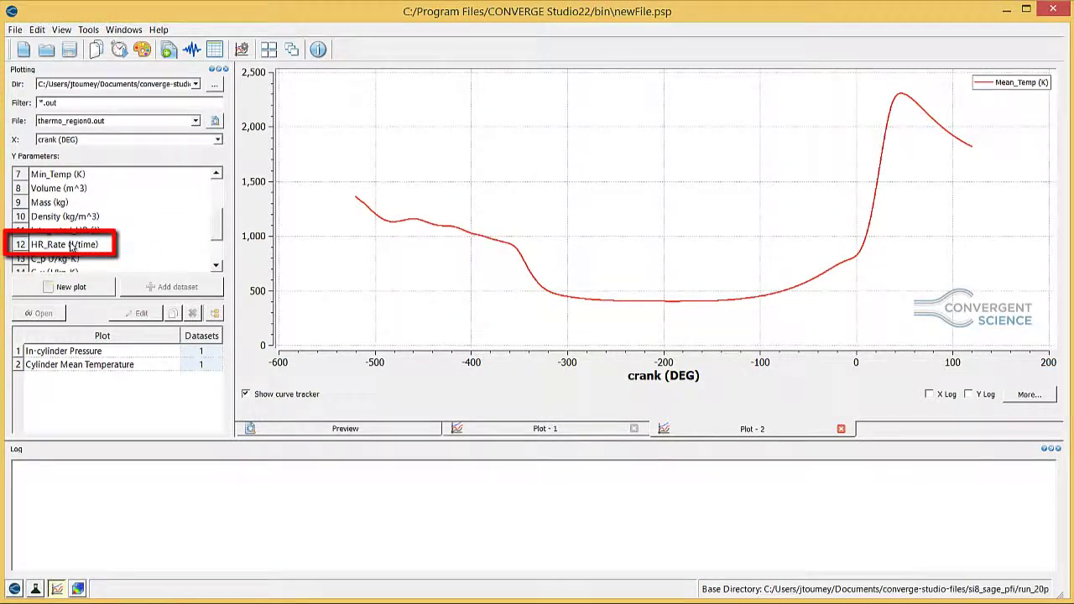
click(71, 245)
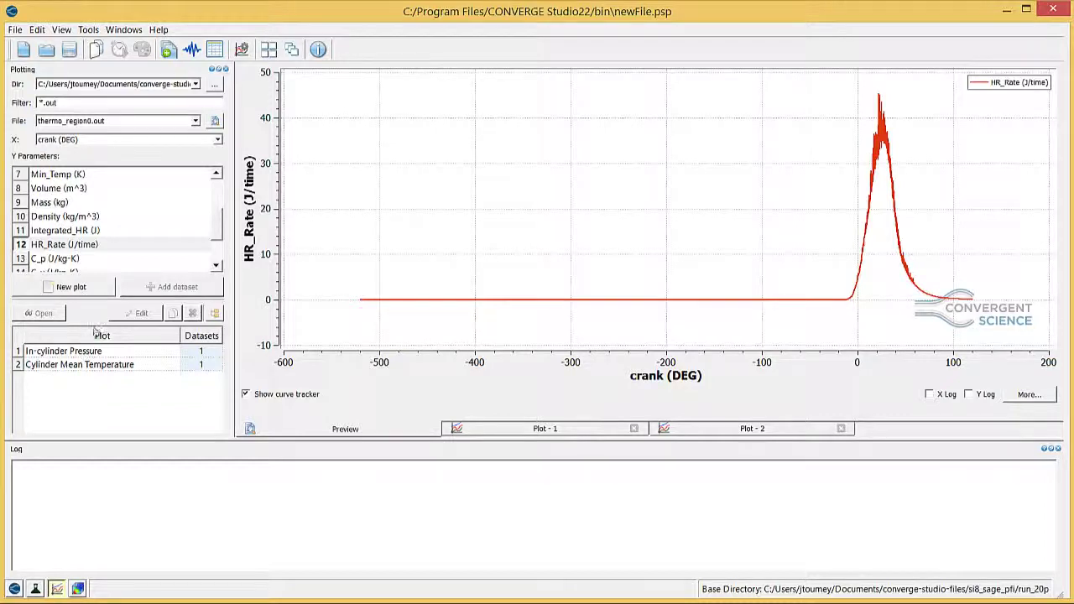
click(72, 287)
click(76, 378)
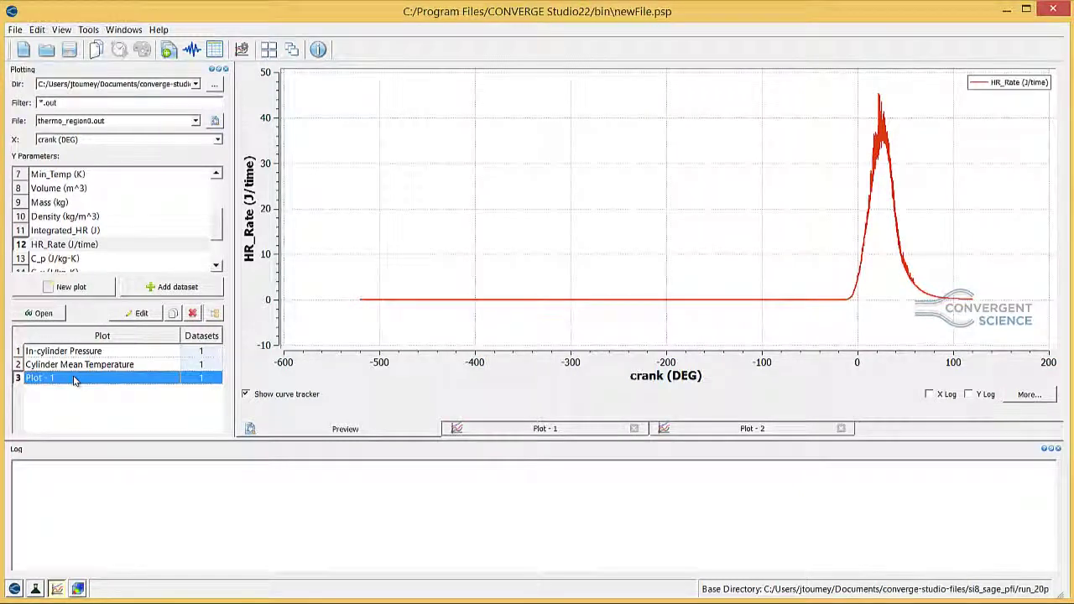
double_click(76, 377)
text(HR Rate)
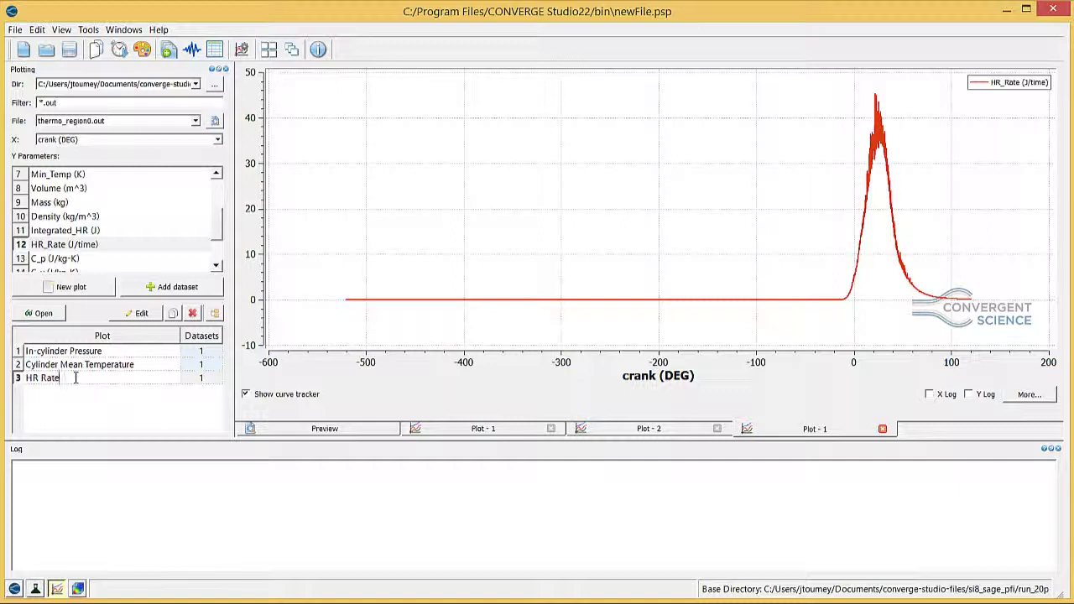
- Save Integrated_HR (J) versus crank angle as a fourth plot named 'Integrated HR'
click(79, 232)
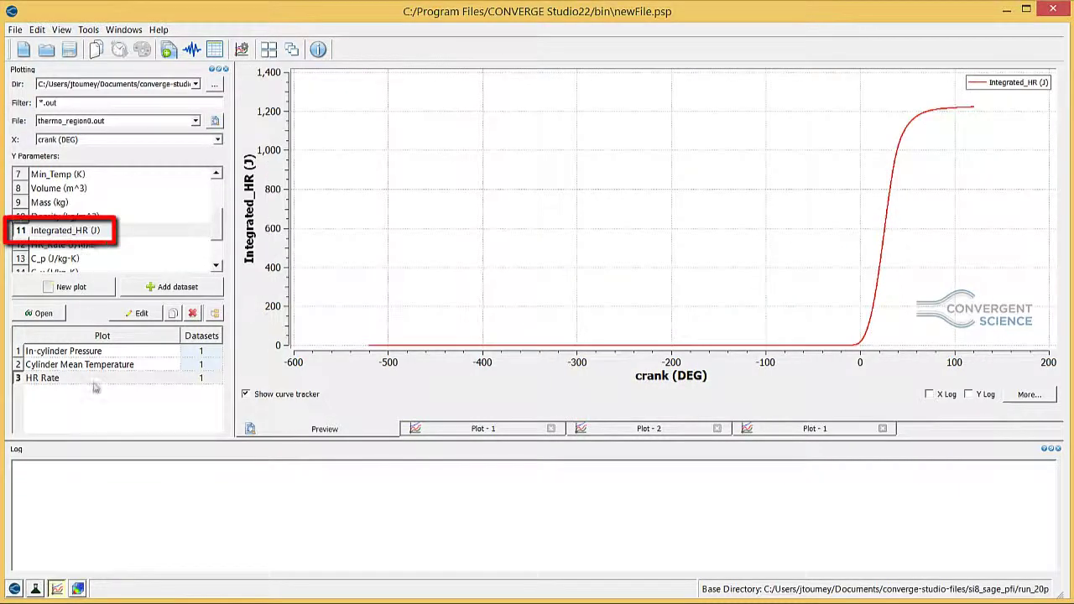
click(87, 288)
click(96, 391)
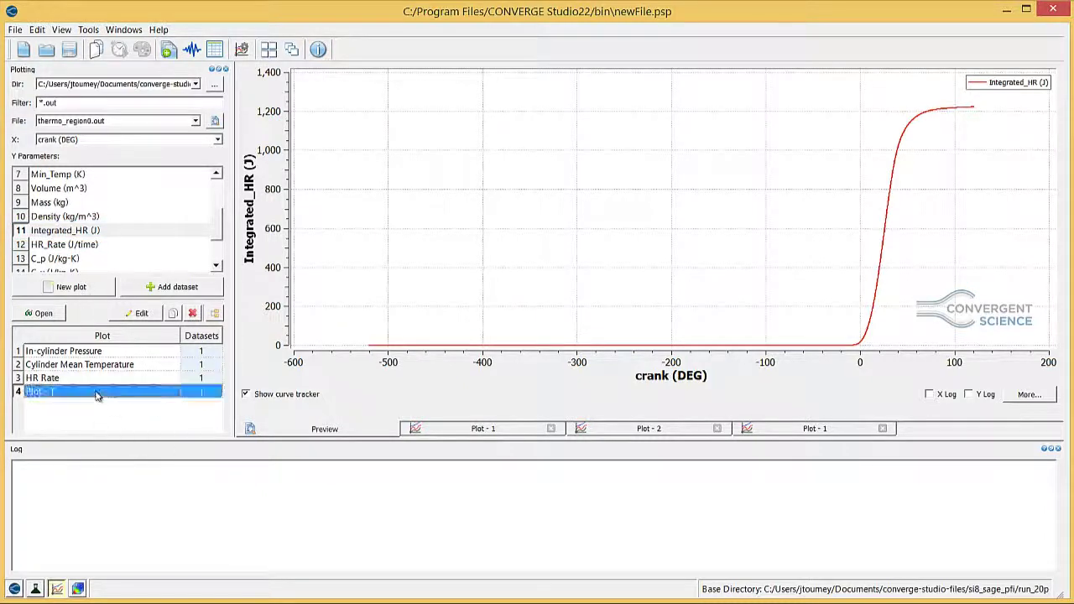
click(98, 392)
text(Int)
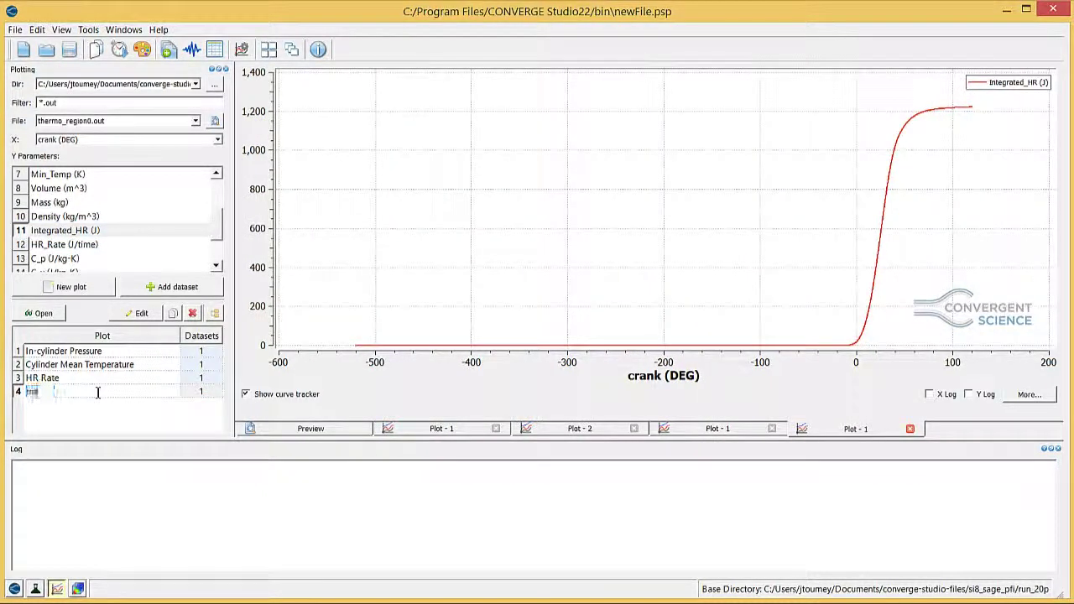
text(egrated HR)
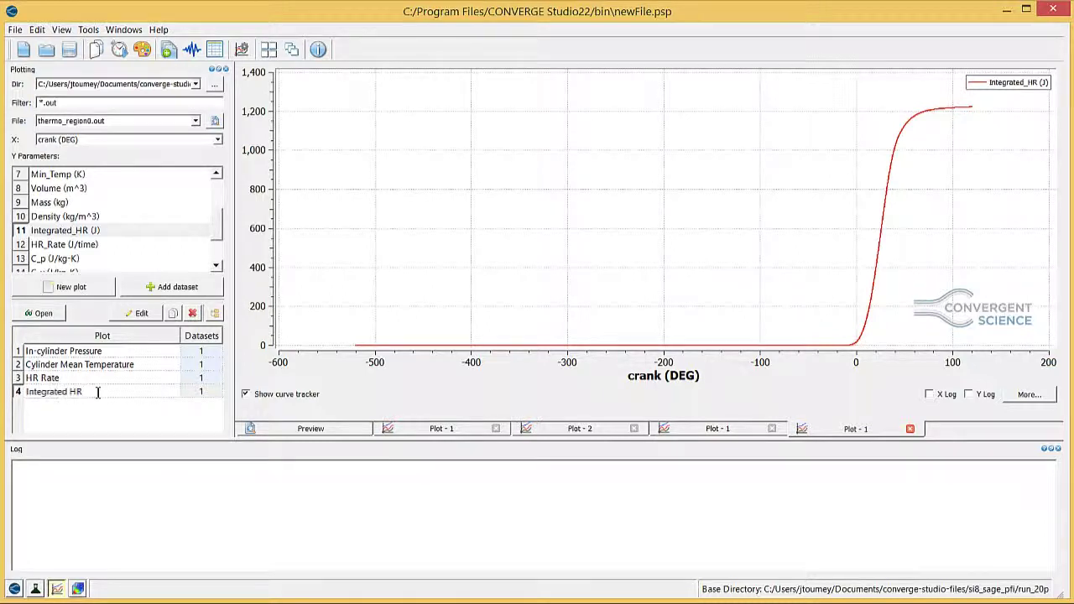
click(103, 413)
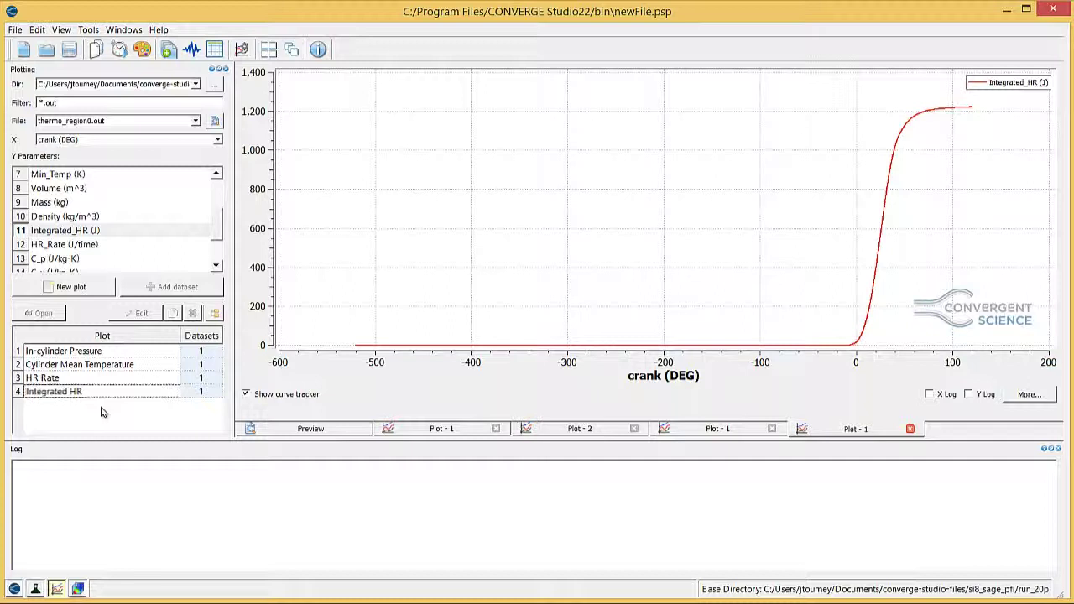
- From mixing_region0.out, save Phi_Mean and Rct_Phi_Mean as a plot named 'Equivalence/React Ratio'
click(195, 125)
scroll(175, 172, up, 8)
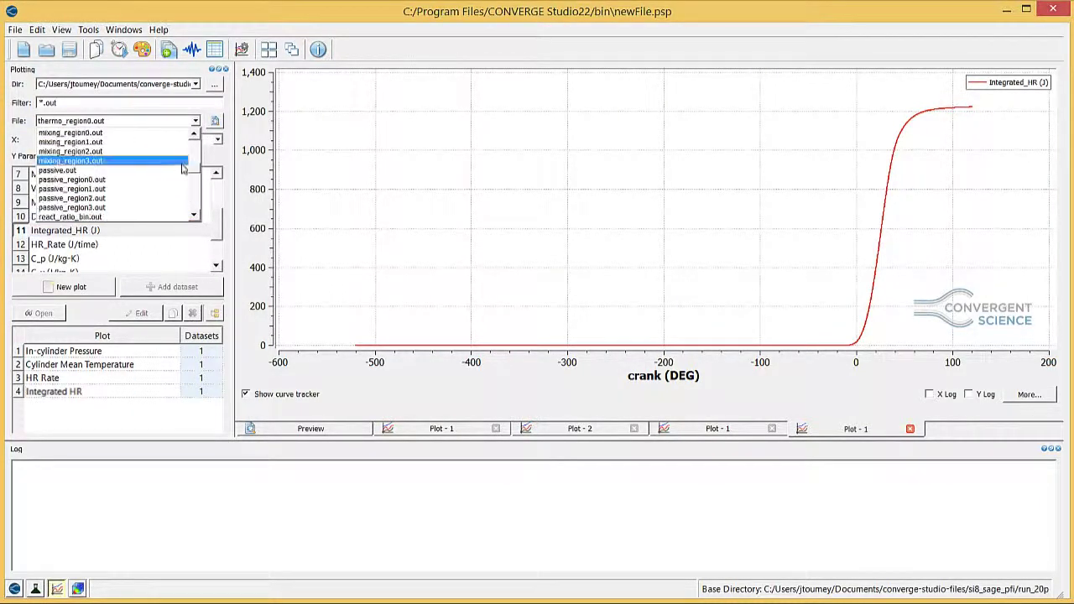
click(172, 160)
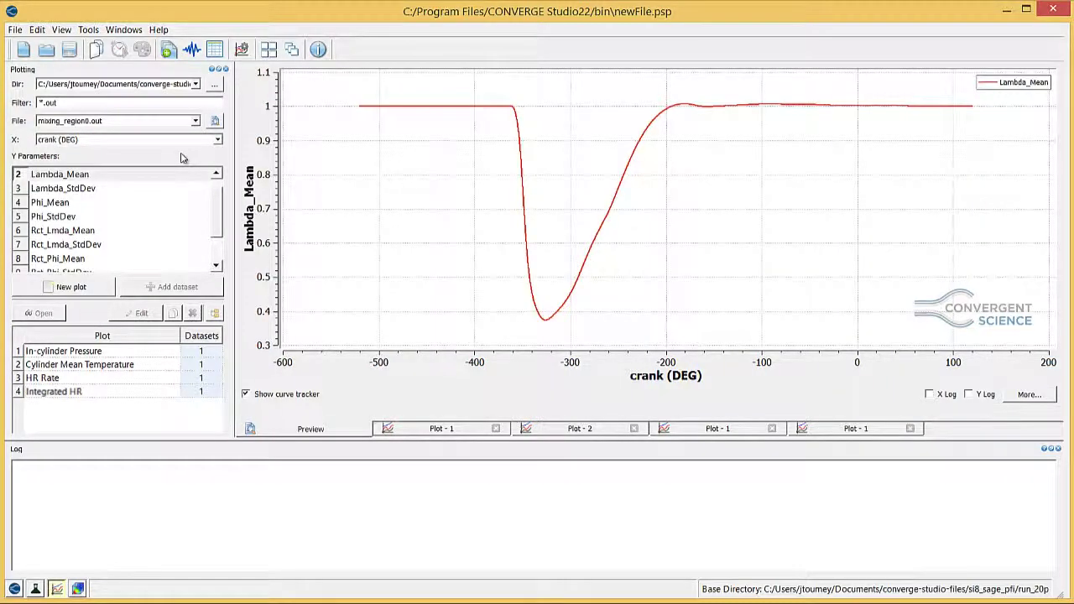
click(156, 203)
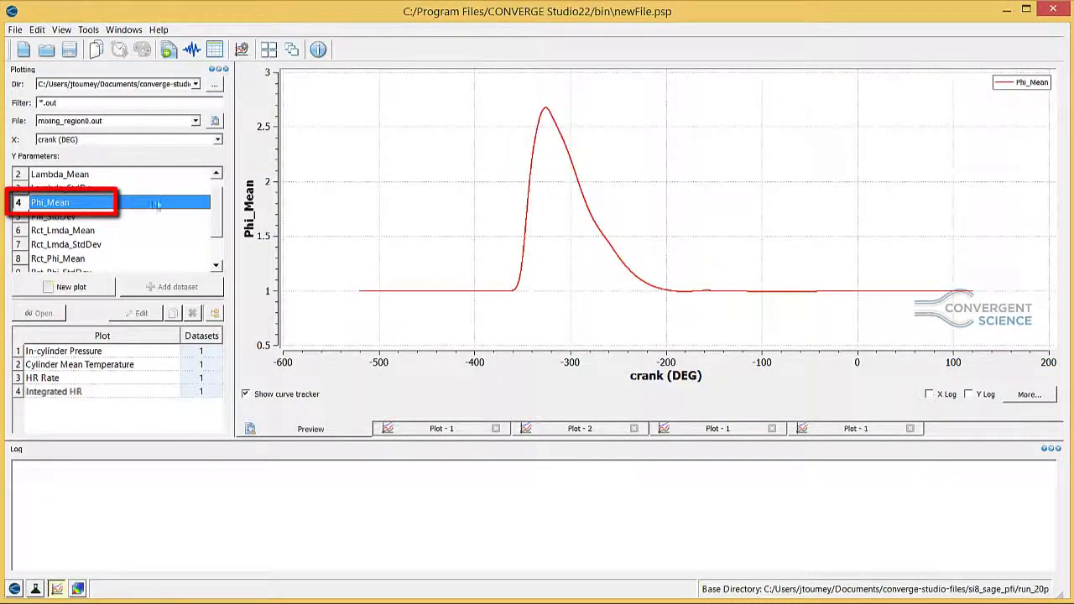
ctrl+click(133, 262)
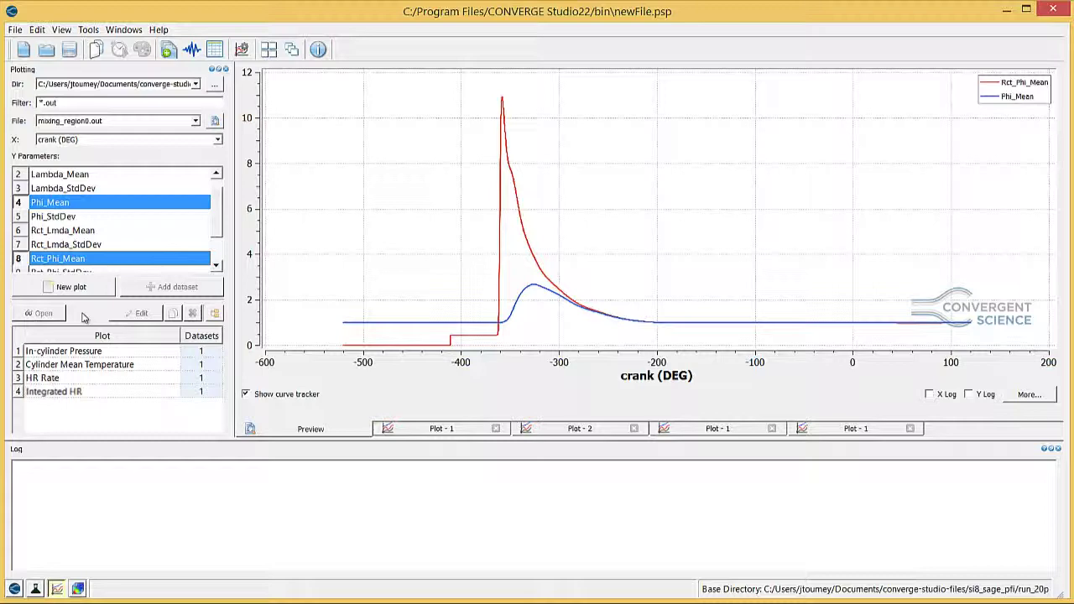
click(73, 288)
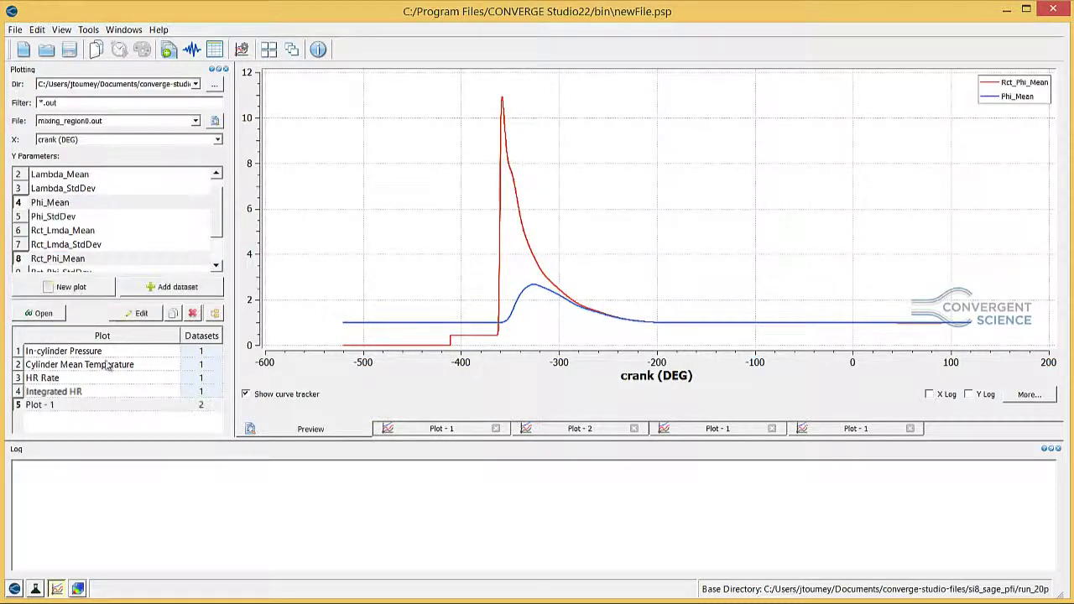
click(101, 414)
click(102, 409)
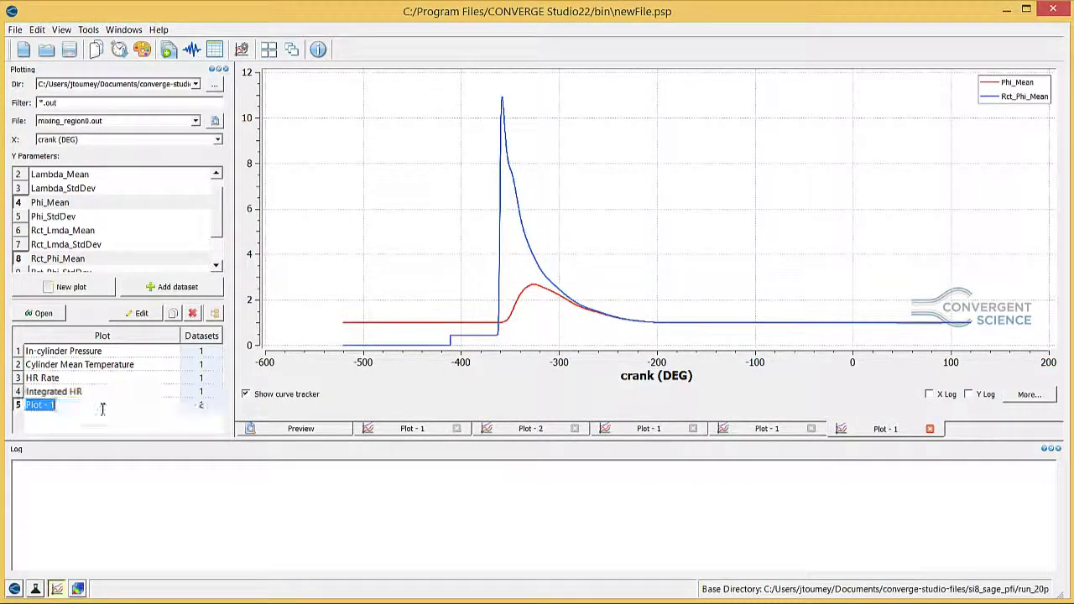
text(Equival)
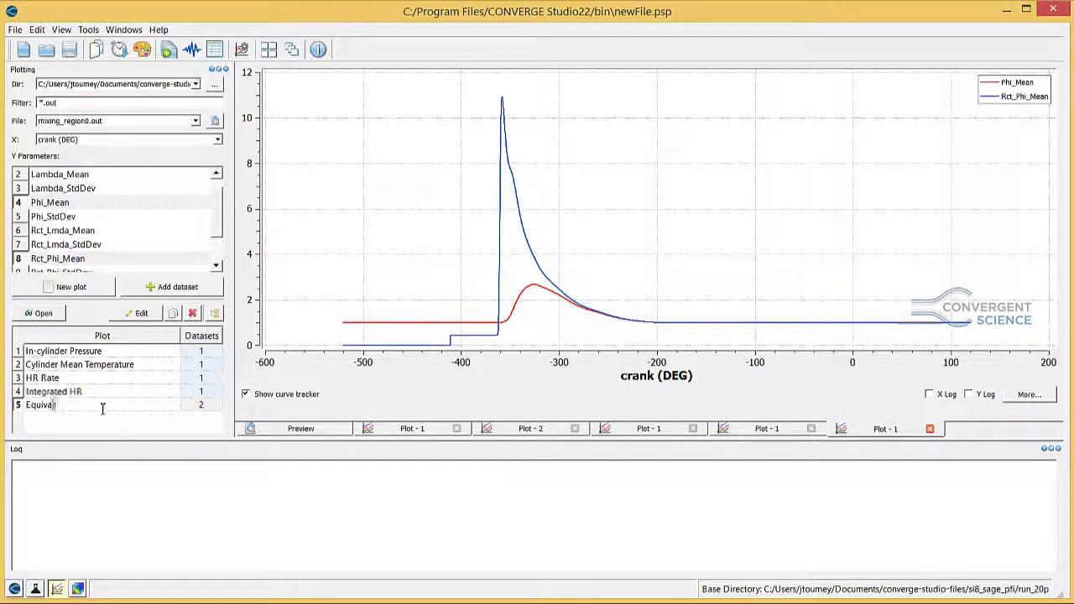
text(ence/React Ratio)
click(88, 420)
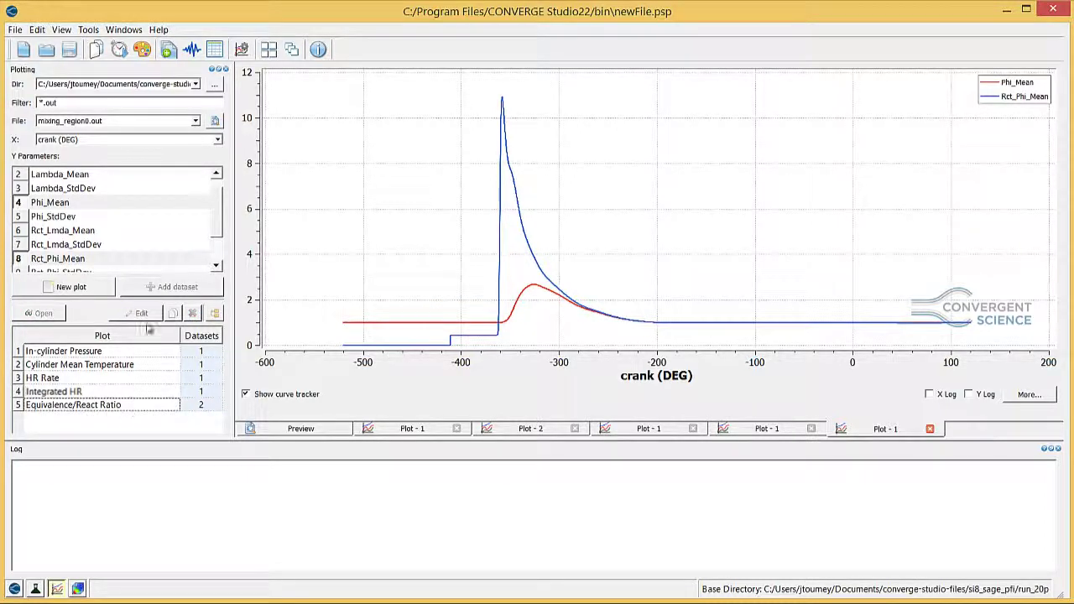
- Load species_region0.out and select CO2 (kg) and CO (kg) as the plotted curves
click(195, 121)
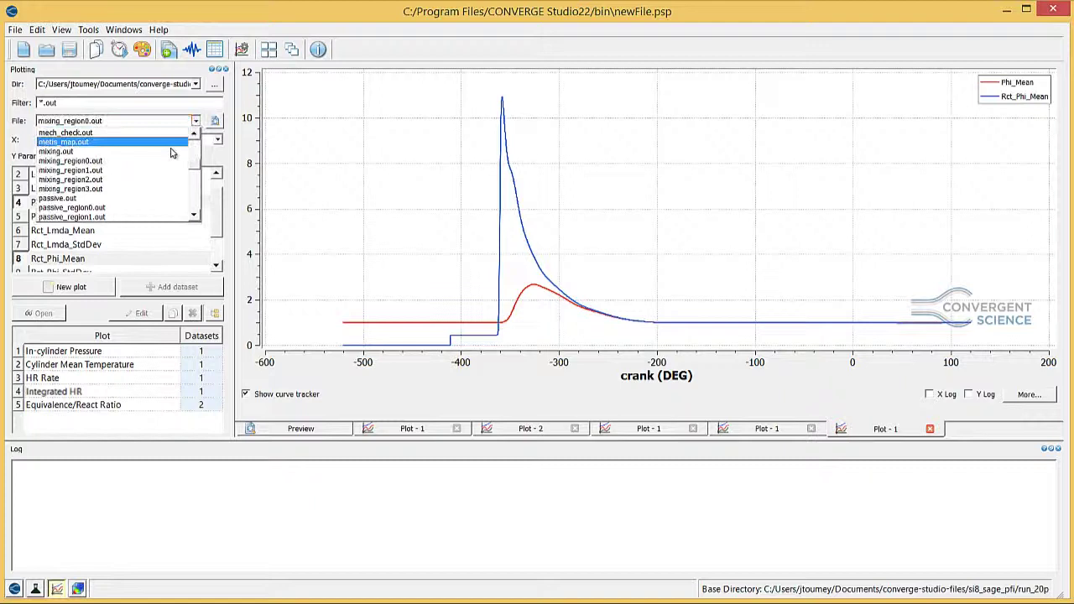
scroll(168, 166, down, 4)
scroll(168, 163, up, 1)
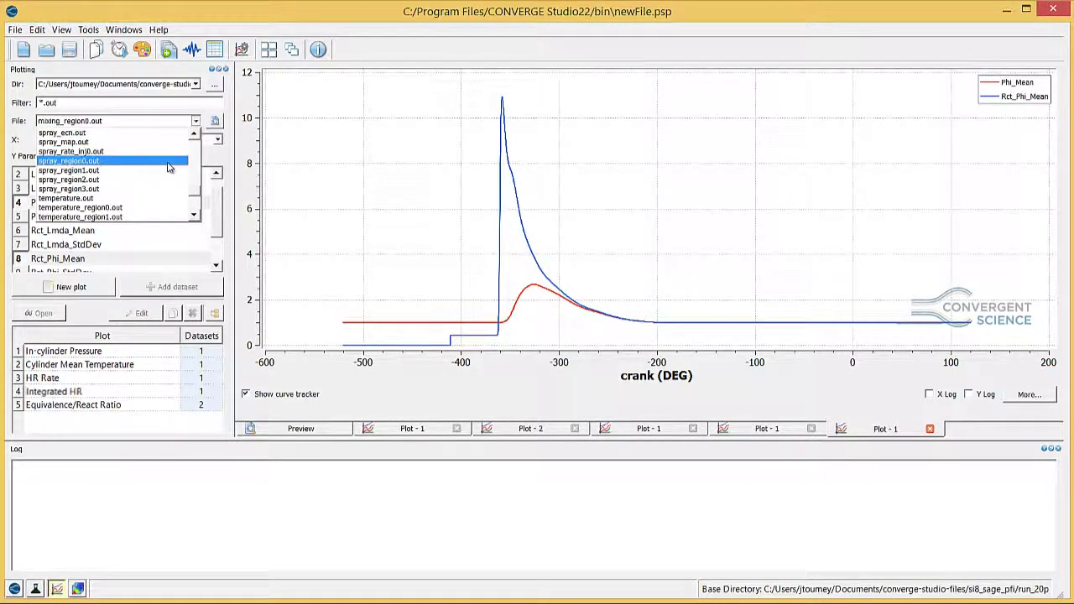
scroll(166, 155, down, 1)
scroll(164, 152, up, 5)
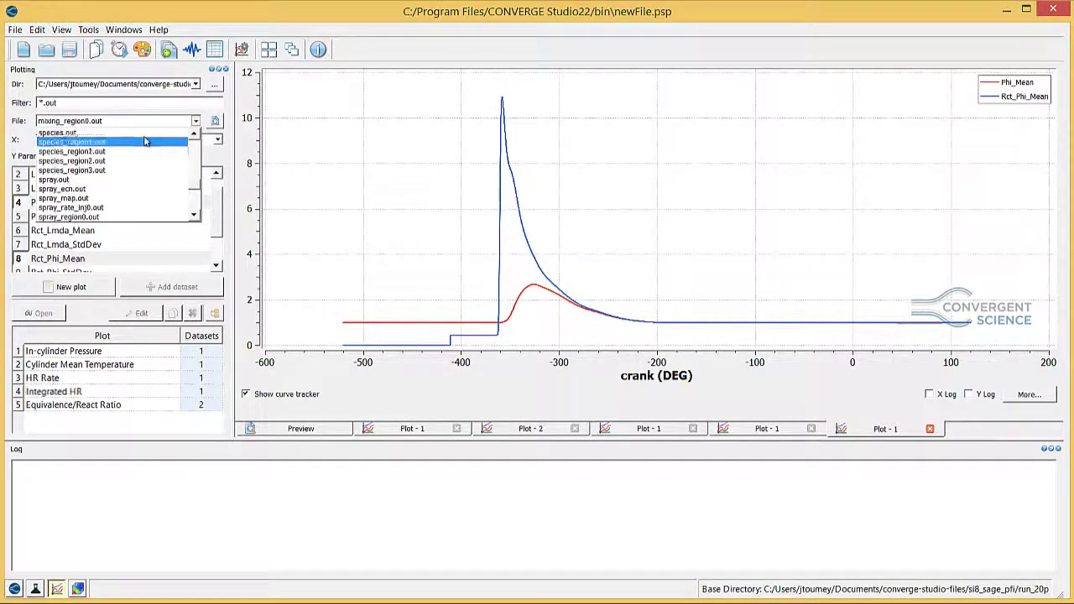
click(152, 140)
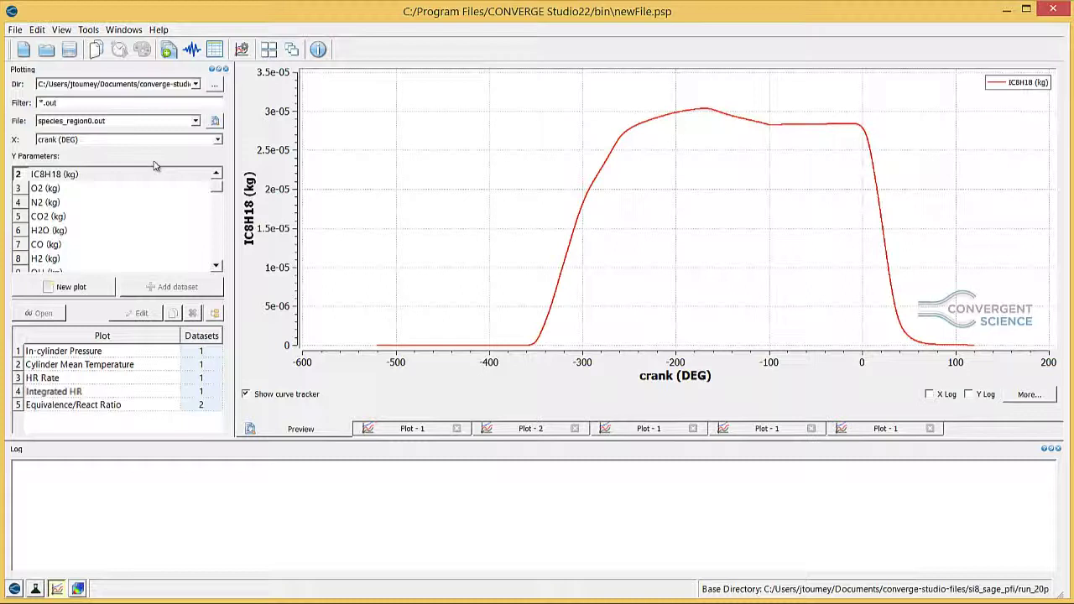
ctrl+click(92, 217)
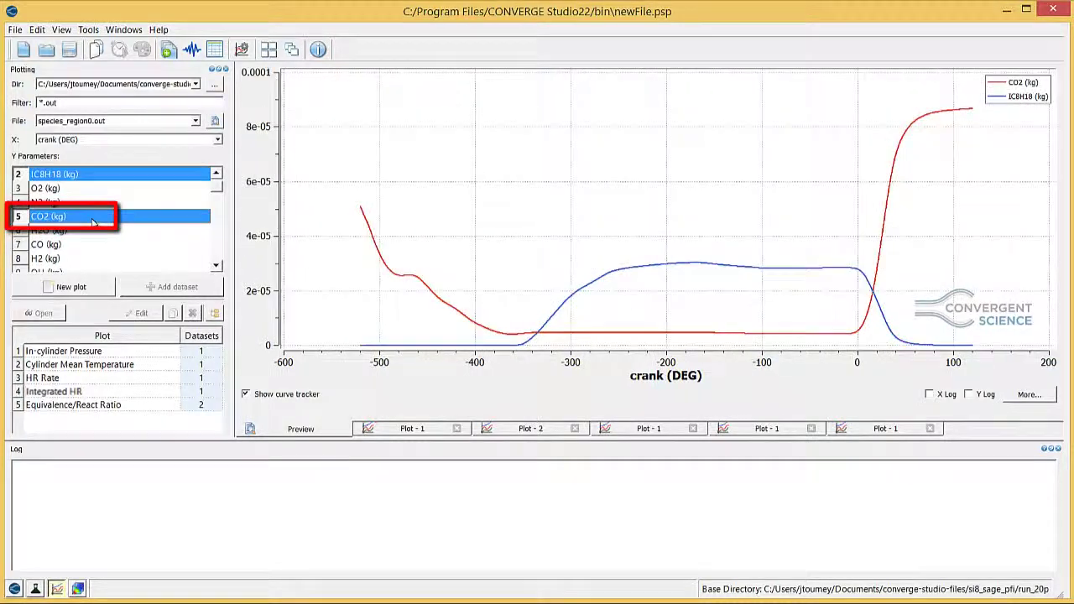
ctrl+click(118, 178)
ctrl+click(96, 243)
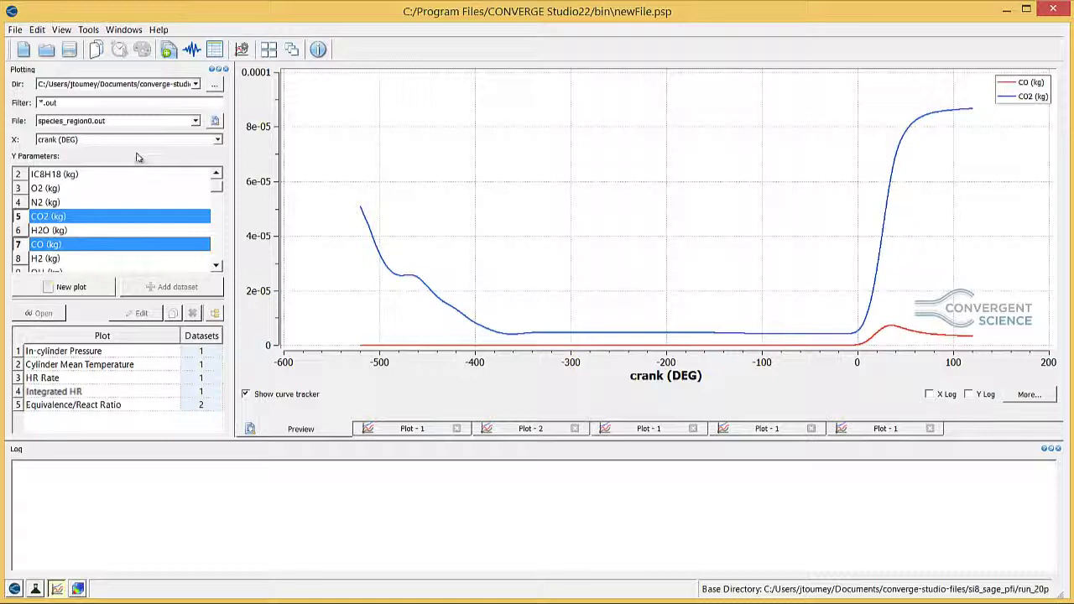
- Save the CO2 and CO curves as plot 6 named 'Combustion Product Mass'
click(72, 286)
click(65, 418)
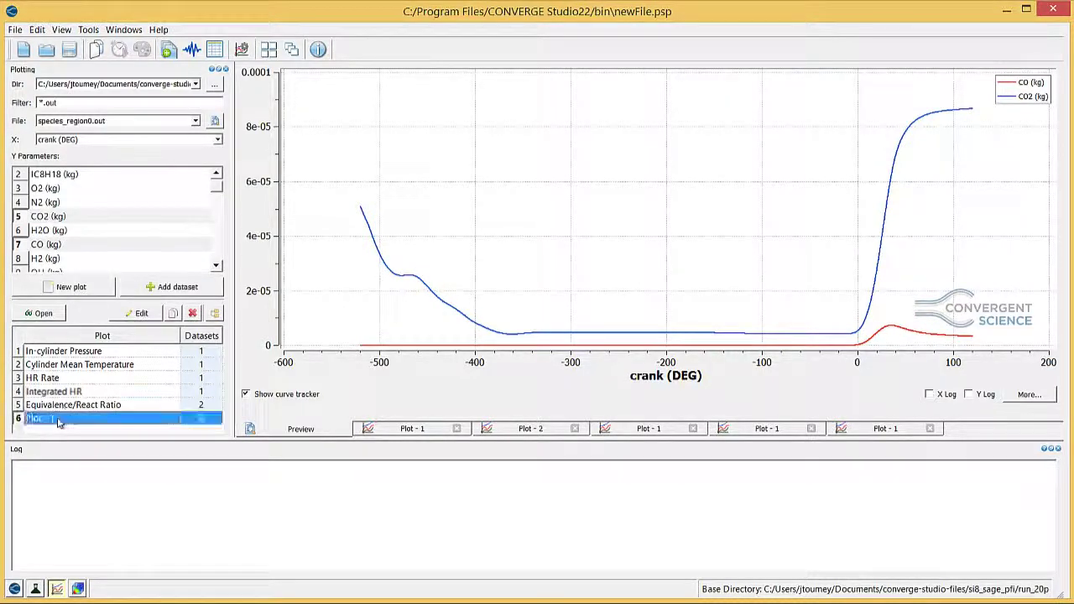
click(60, 419)
text(Com)
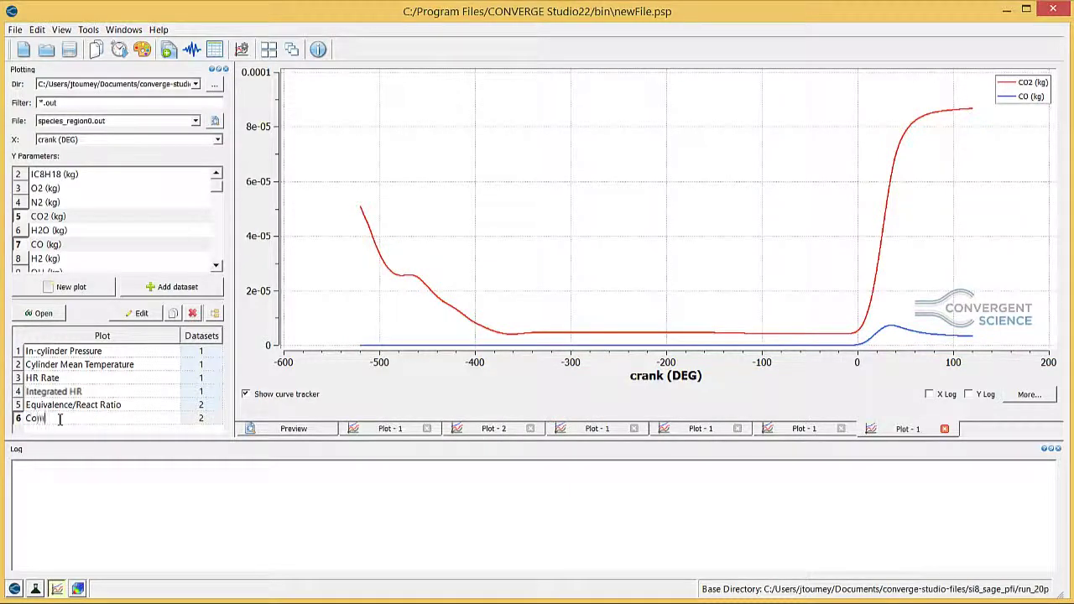
text(bustion Product Mass)
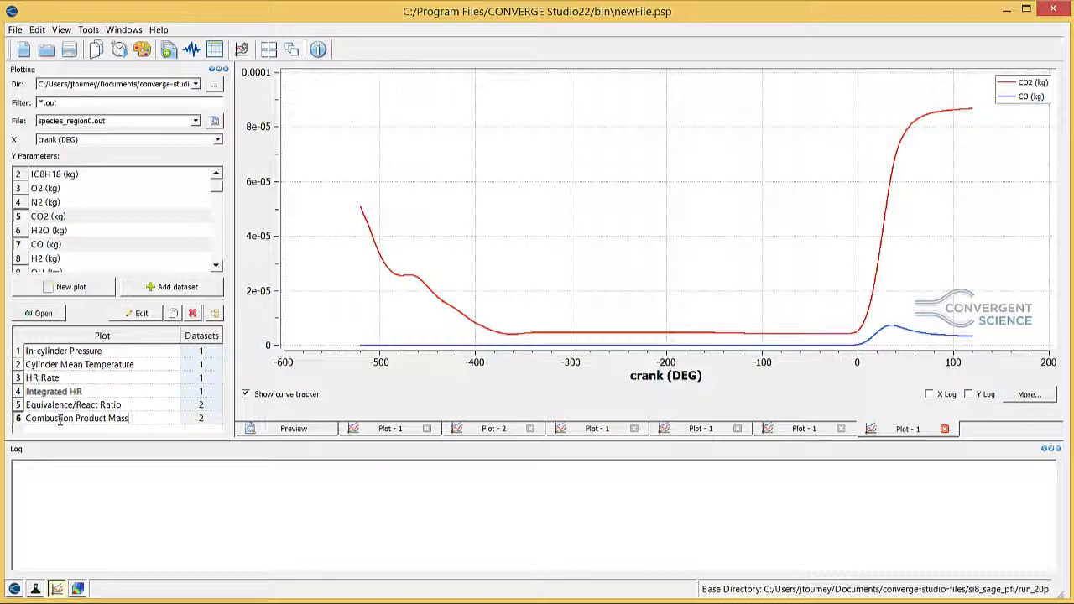
key(Return)
- Load cell_count.out and drop the final 'd' from the Integrated HR plot name
click(192, 121)
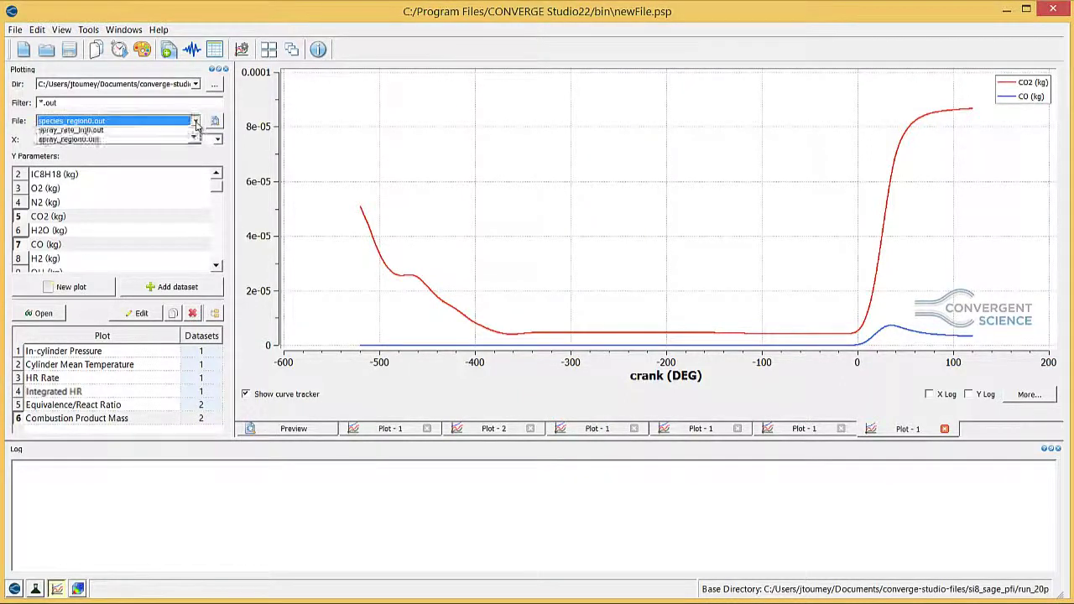
scroll(172, 160, up, 5)
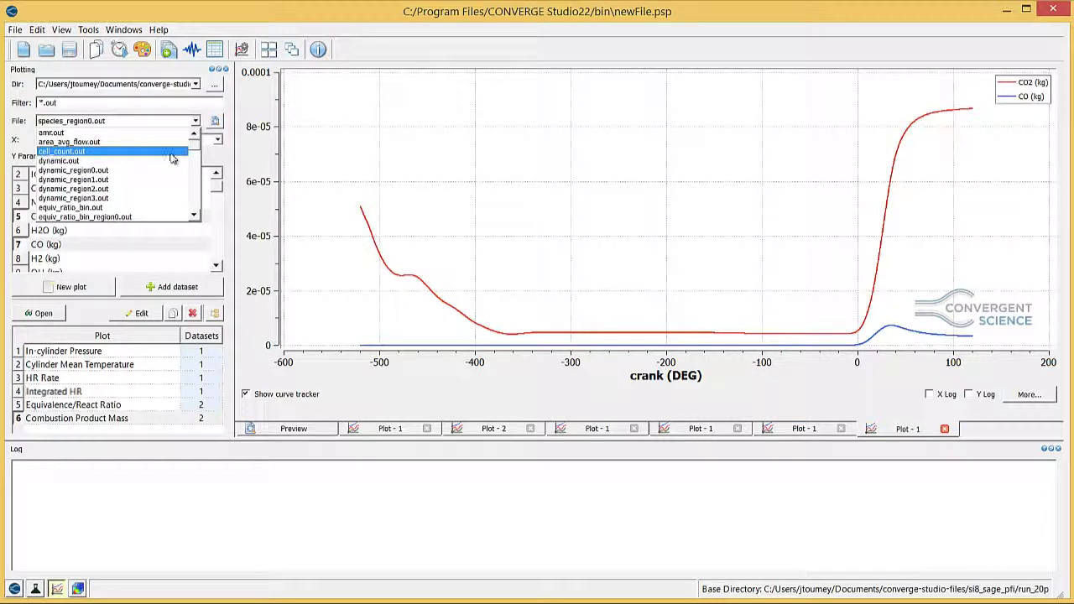
key(Escape)
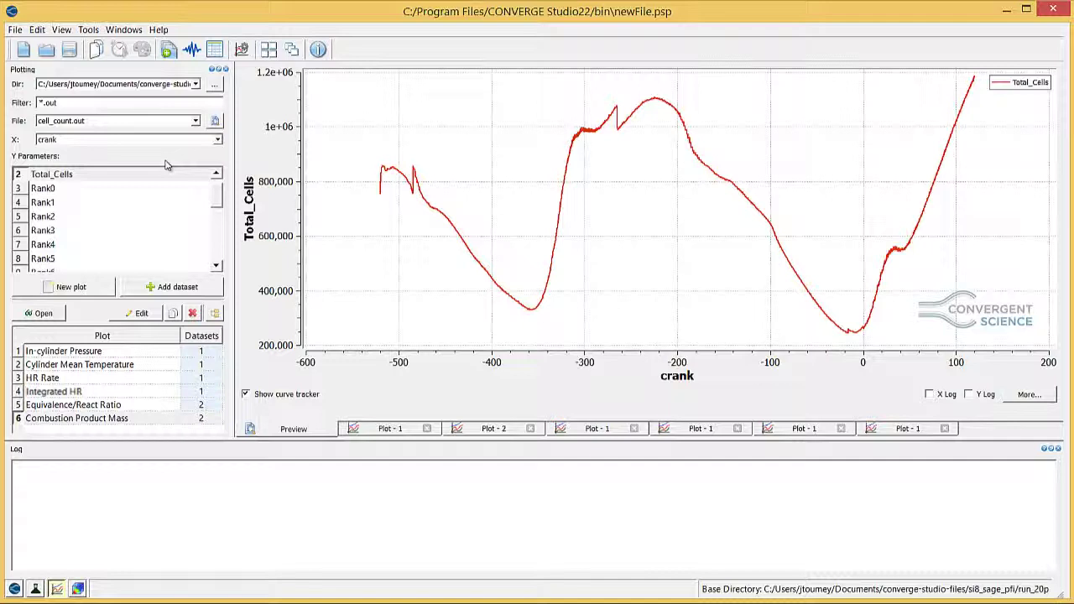
key(BackSpace)
key(Return)
- Save Total_Cells versus crank angle as a seventh plot named 'Cell Count'
click(70, 287)
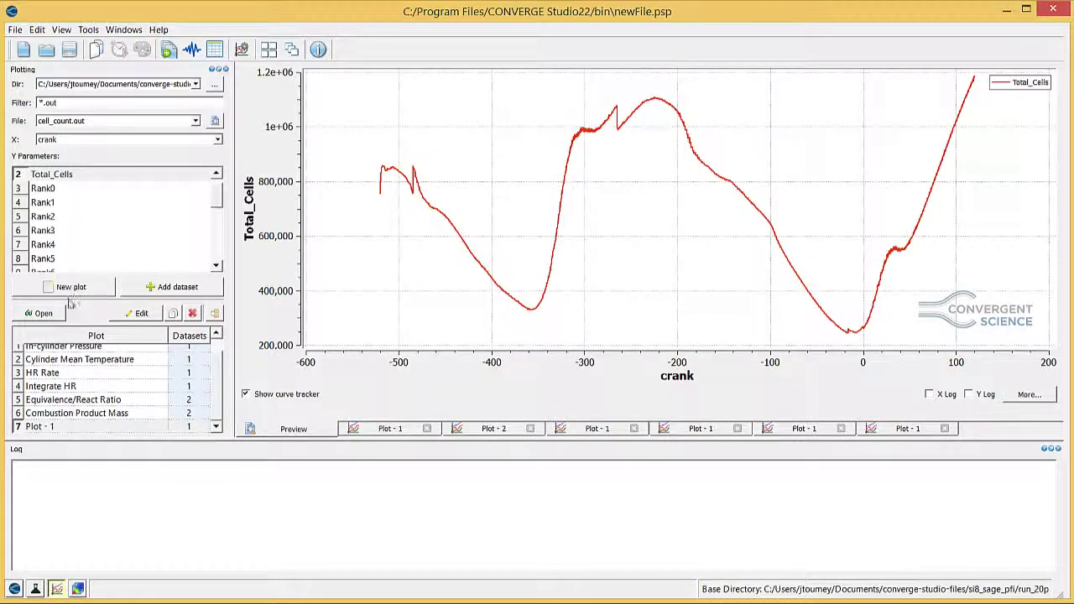
click(41, 427)
click(40, 427)
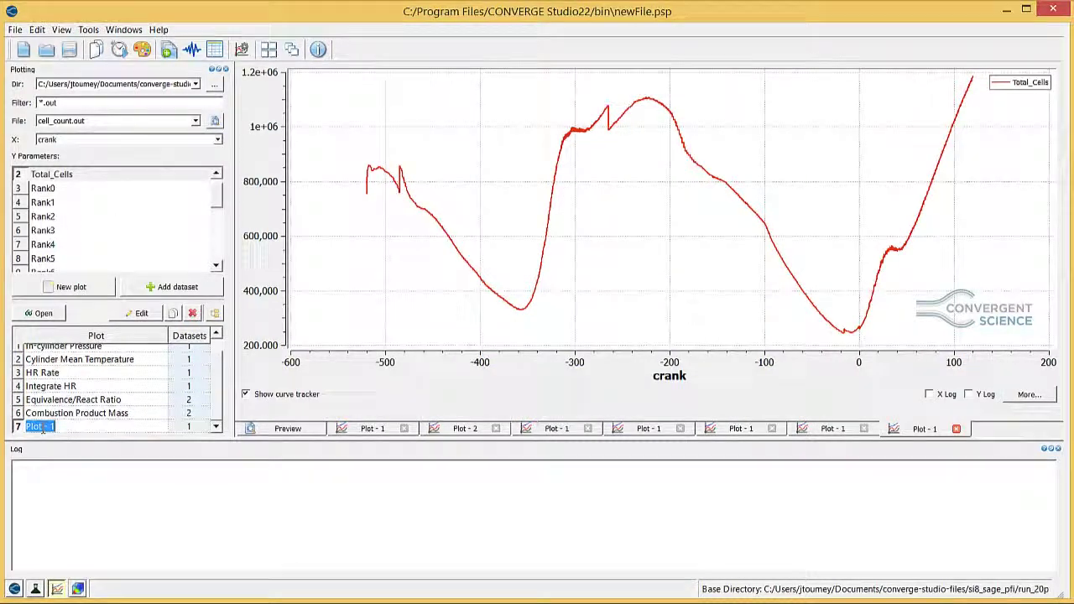
text(Count)
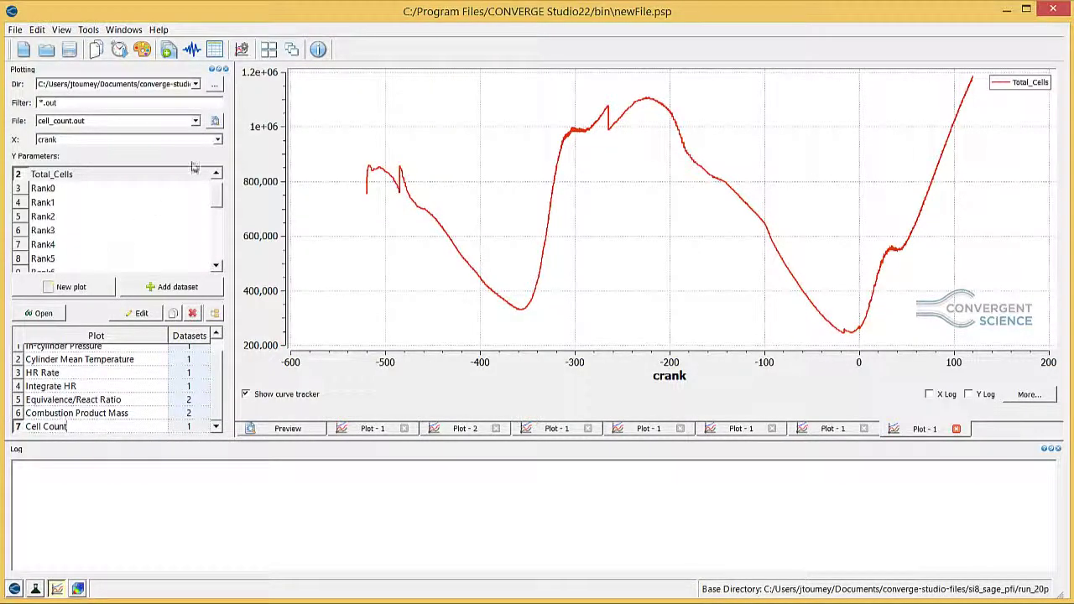
- Select metis_map.out from the output file list
click(198, 121)
scroll(178, 158, down, 3)
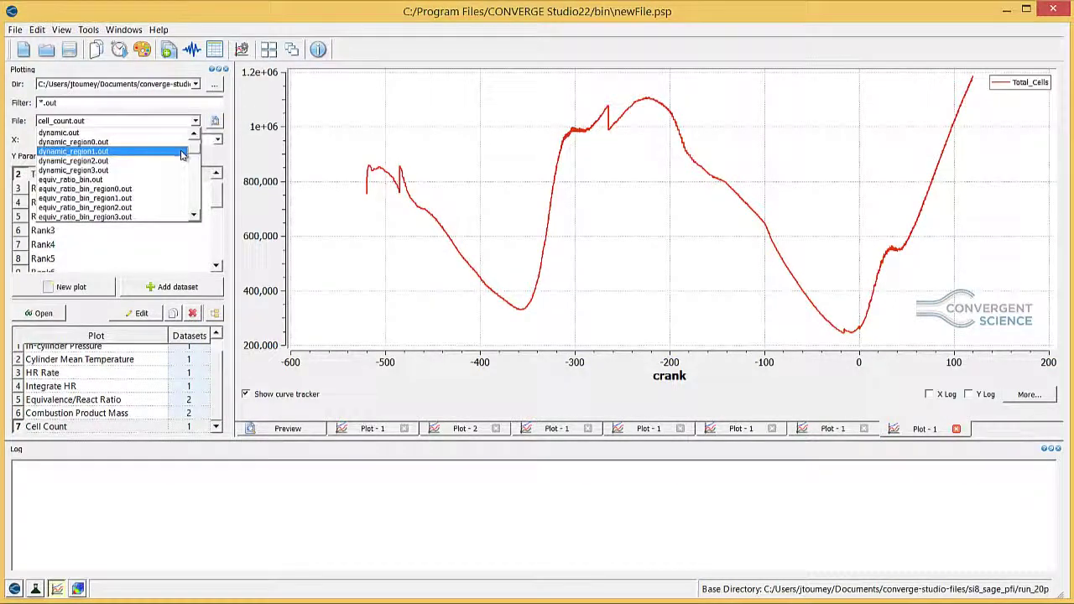
scroll(178, 158, down, 3)
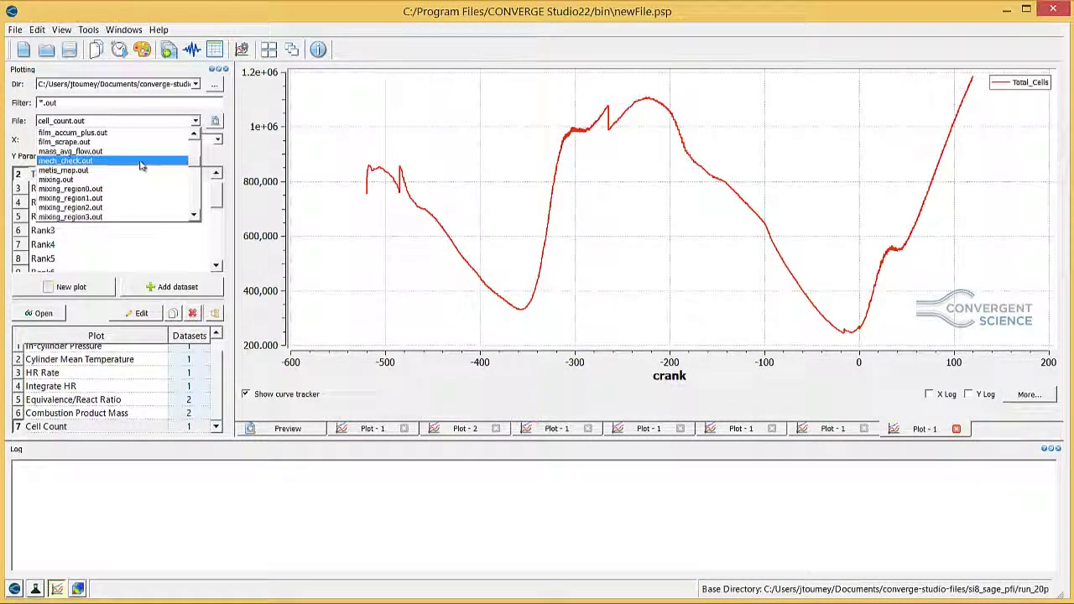
click(137, 171)
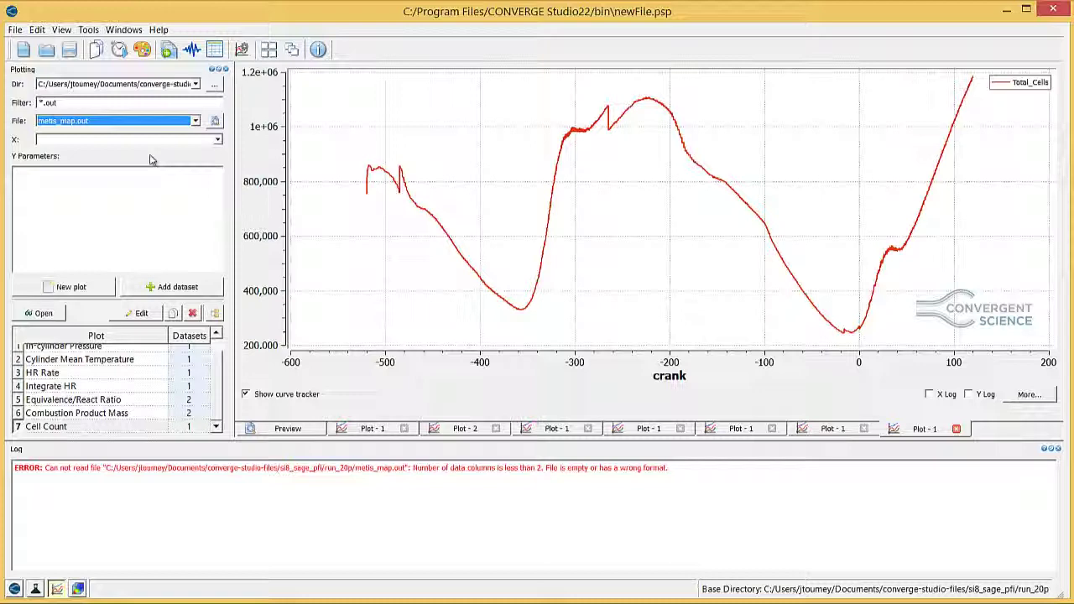
- View metis_map.out's blocks and cells per processor in an enlarged viewer, then close it
click(215, 121)
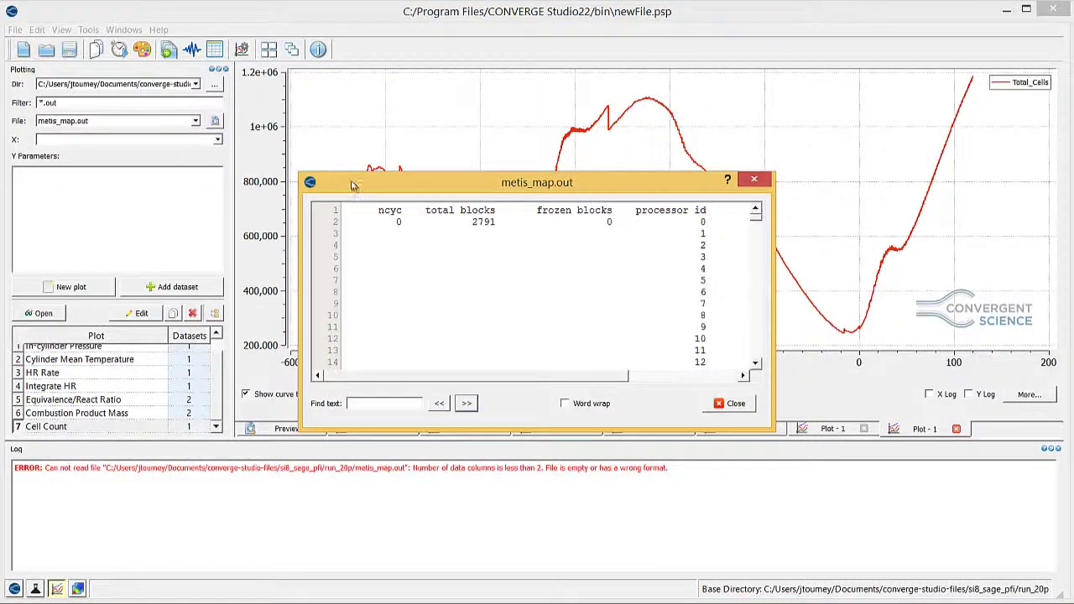
drag(352, 185, 227, 57)
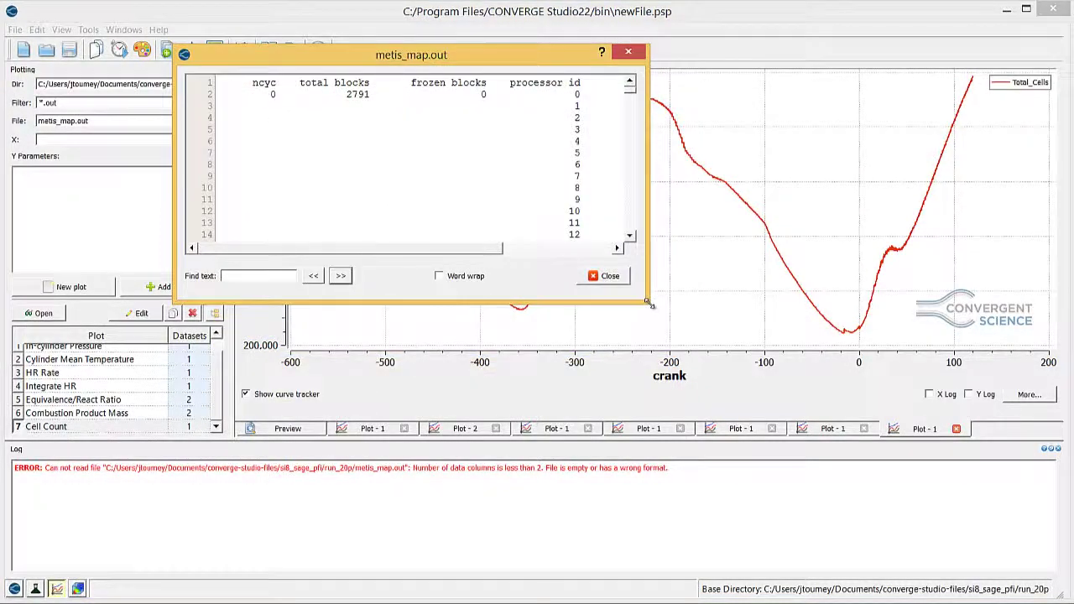
drag(648, 303, 876, 577)
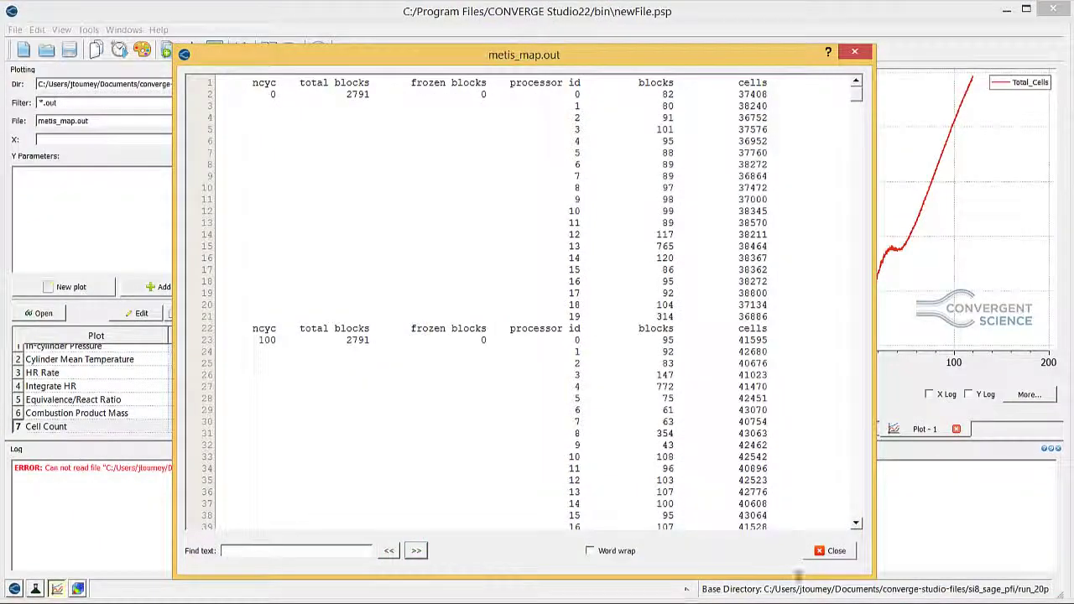
click(835, 551)
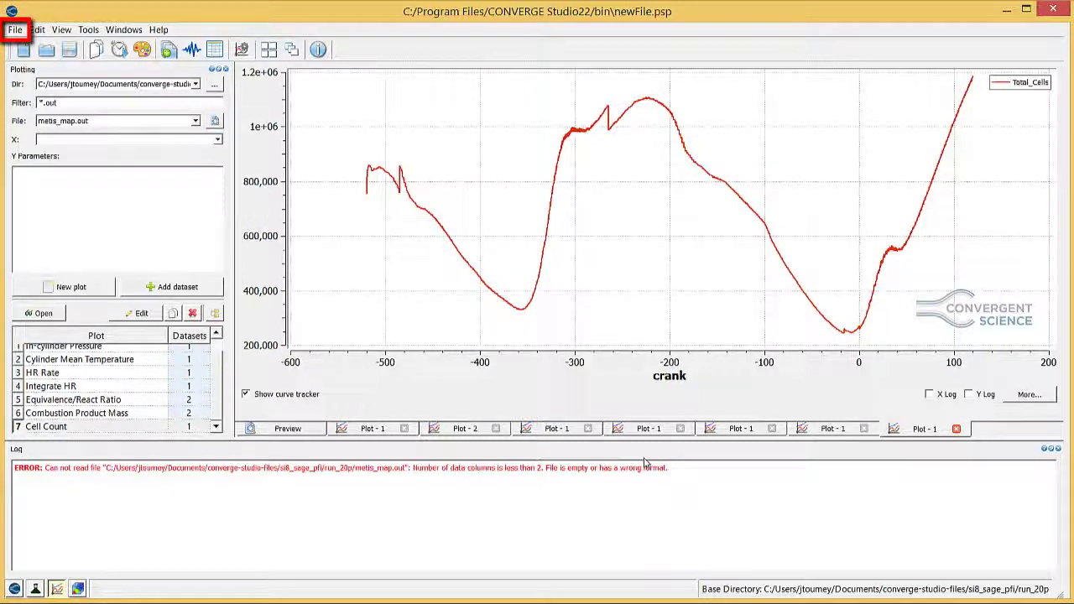
- Export the Total_Cells plot to Pictures as image file cell_count.bmp
click(15, 30)
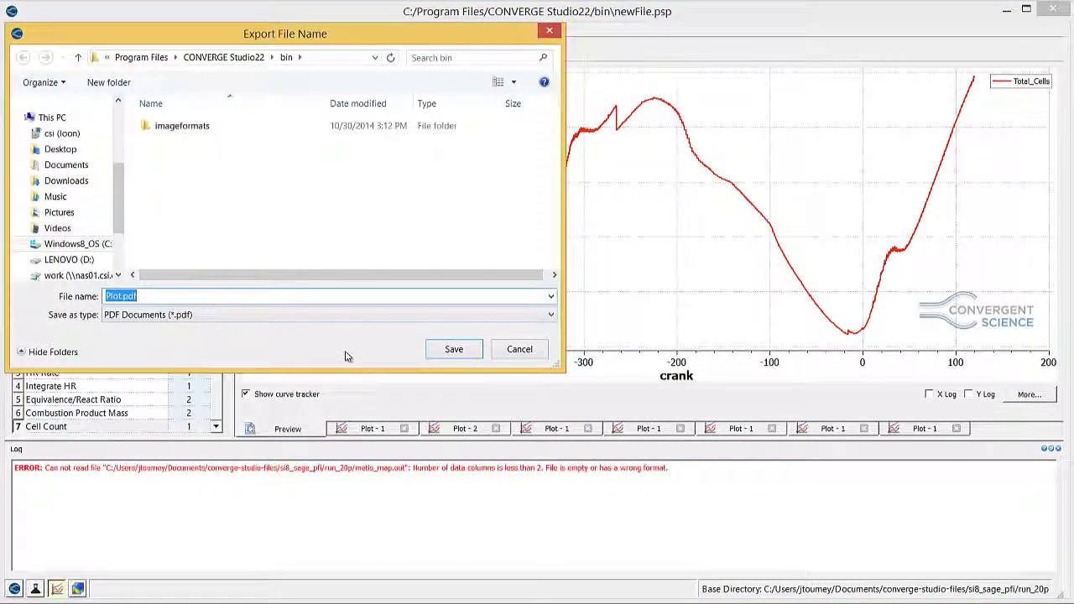
click(65, 212)
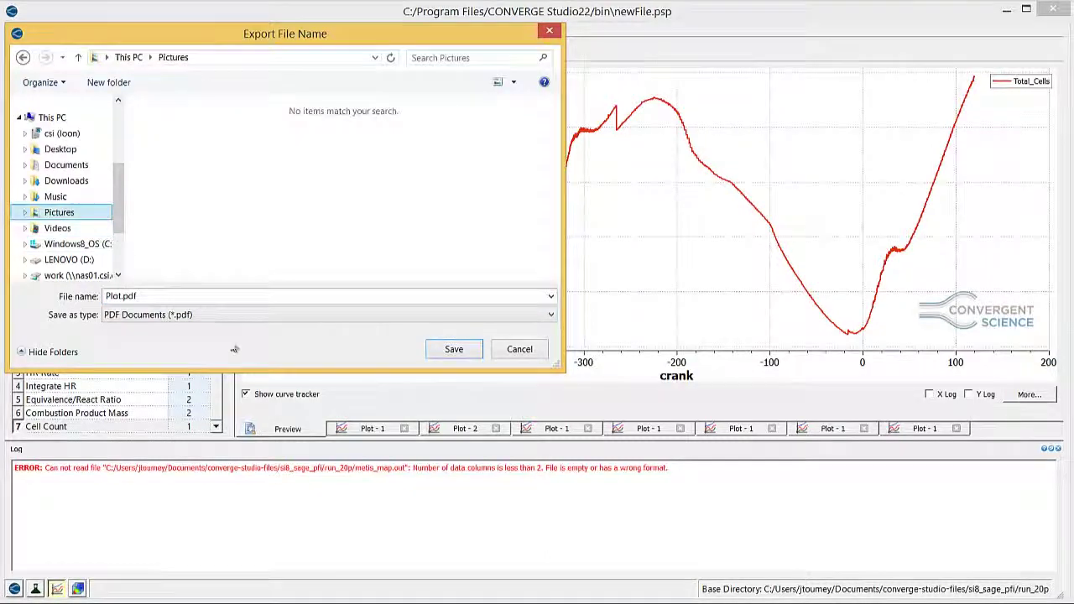
click(198, 296)
text(cell)
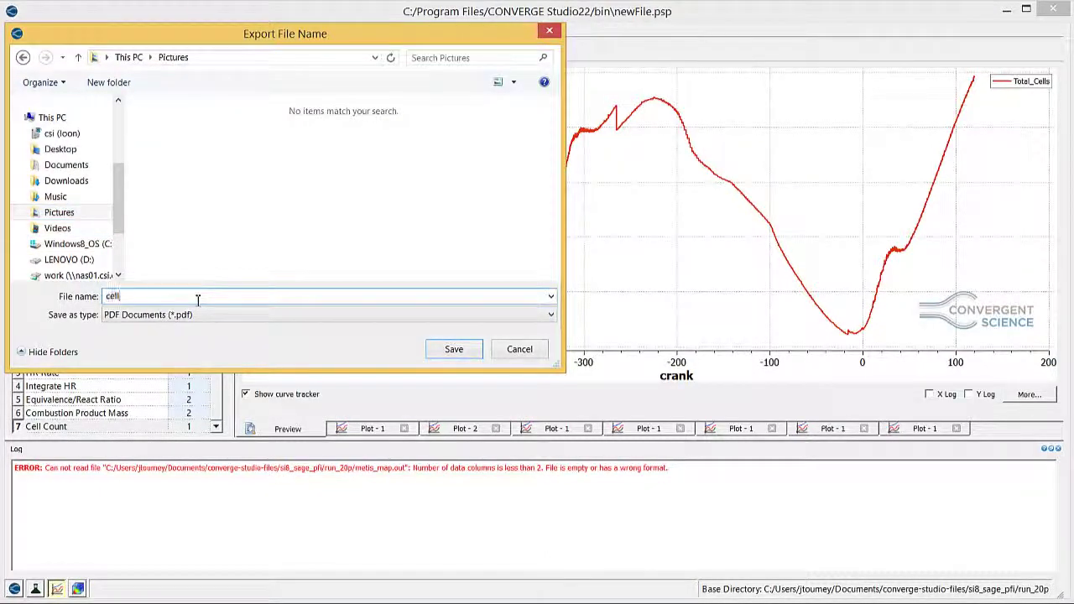
text(_count)
click(239, 316)
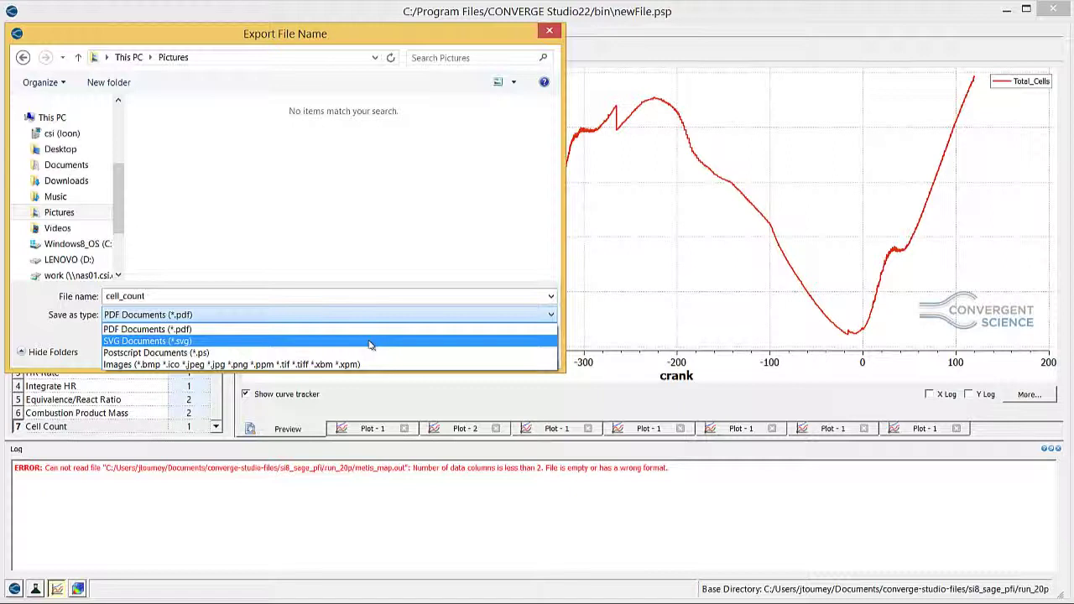
click(362, 364)
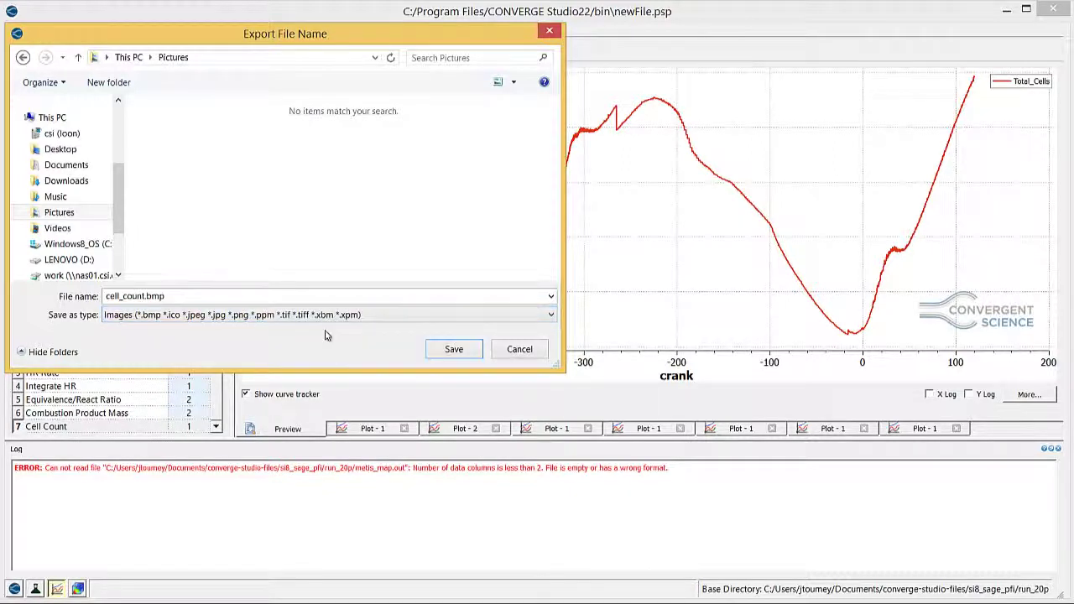
click(454, 351)
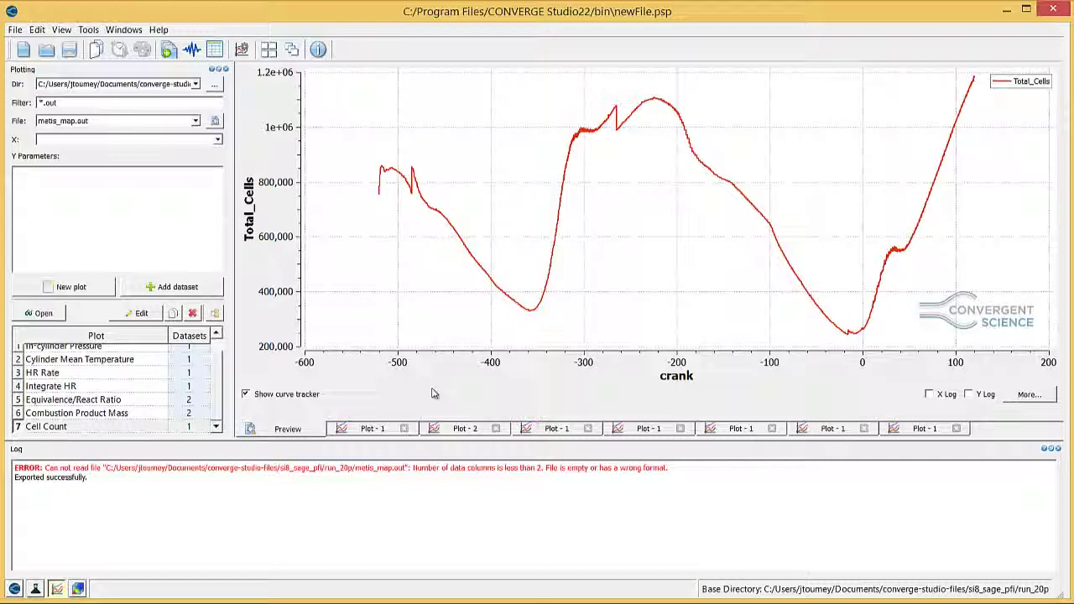
- Save the workspace as si8_post in the Documents folder
click(15, 31)
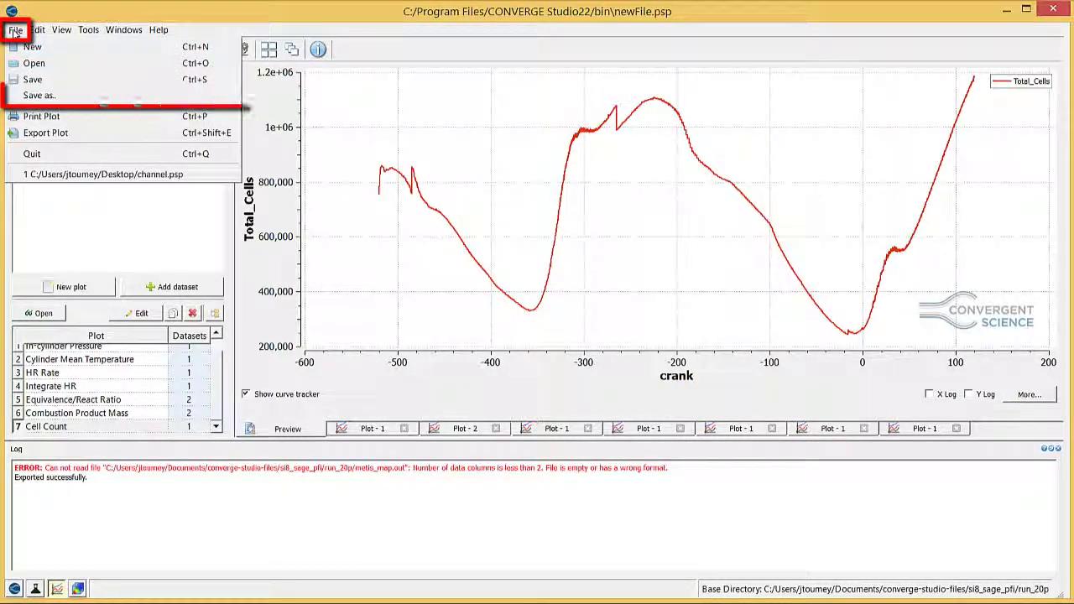
click(93, 97)
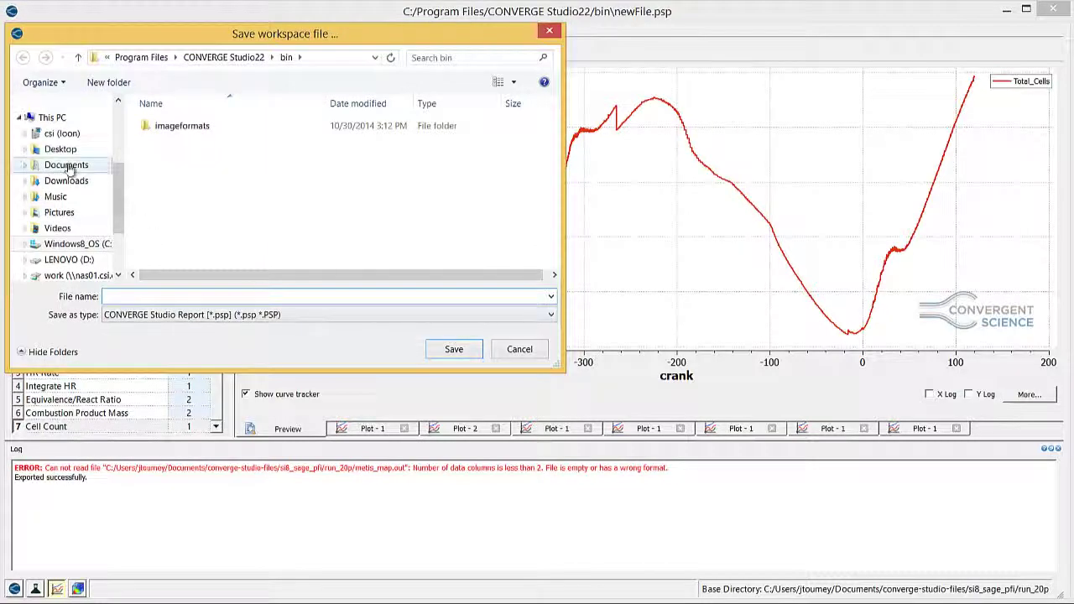
click(68, 168)
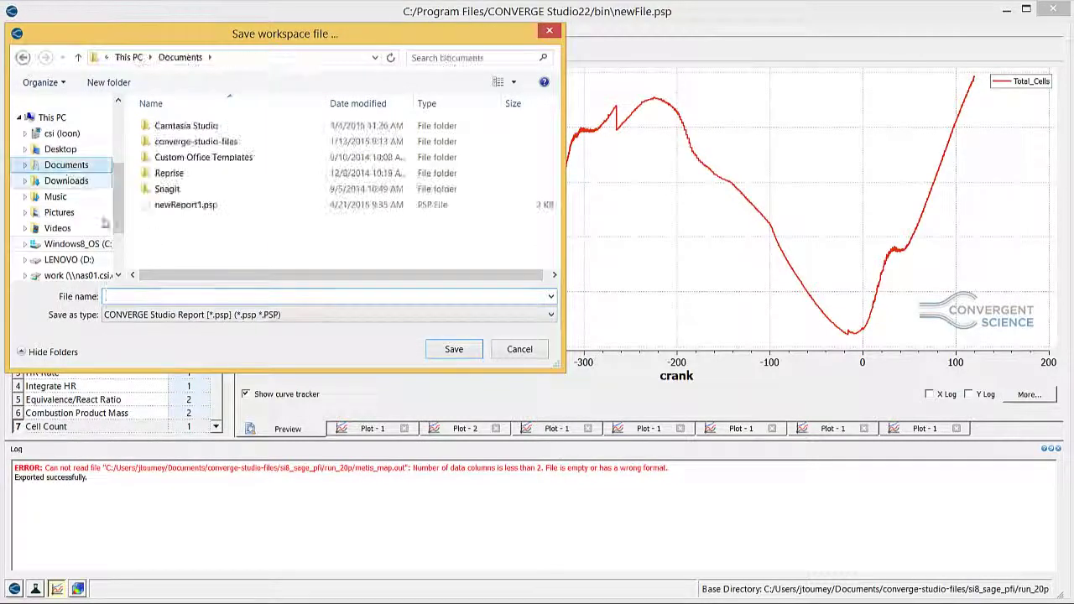
click(184, 294)
text(s)
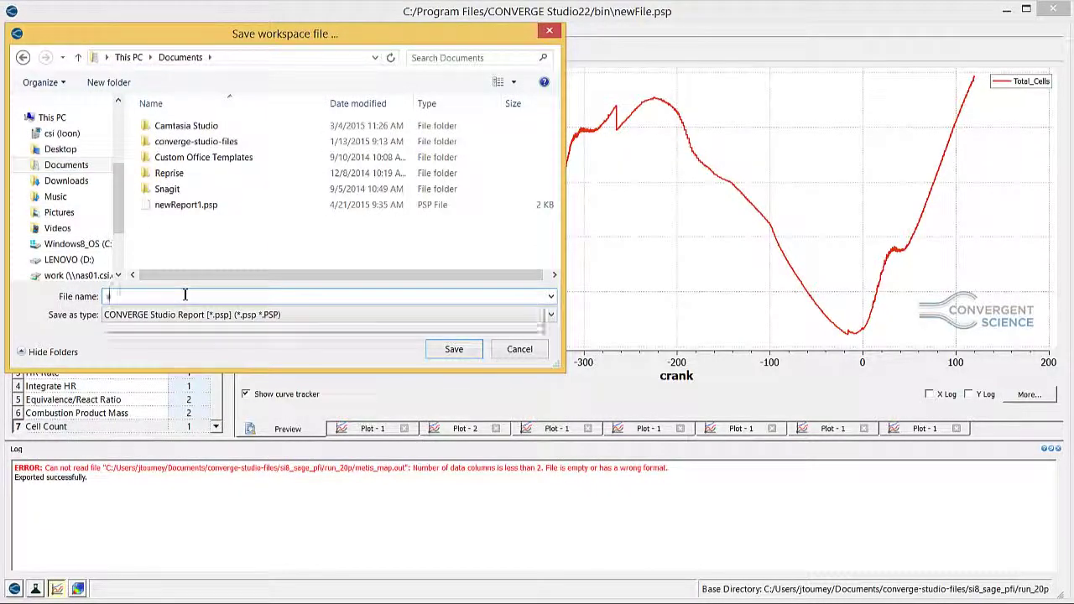
text(i8_post)
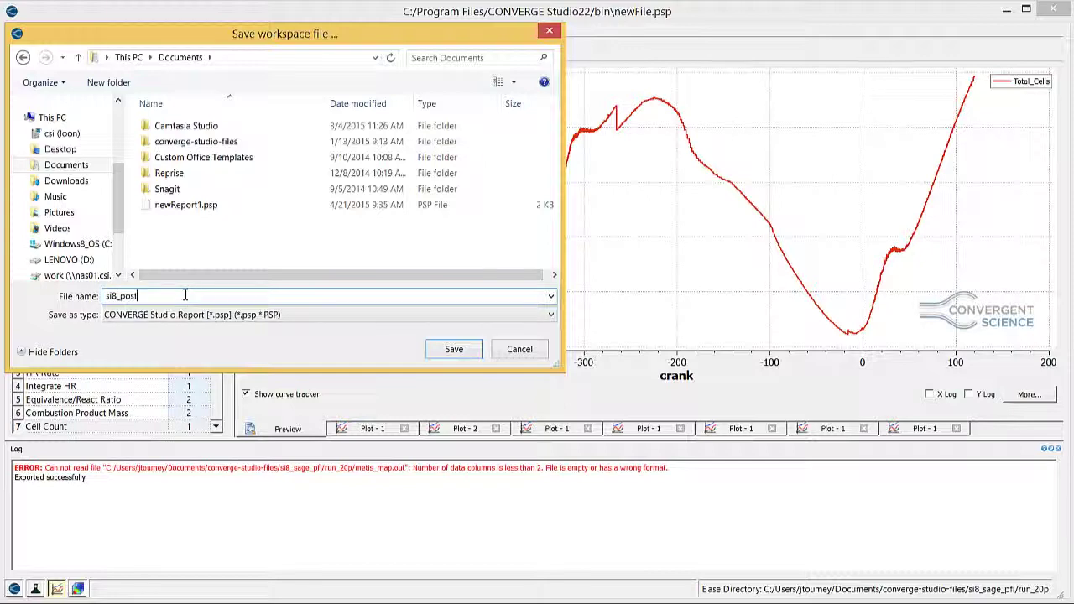
click(454, 349)
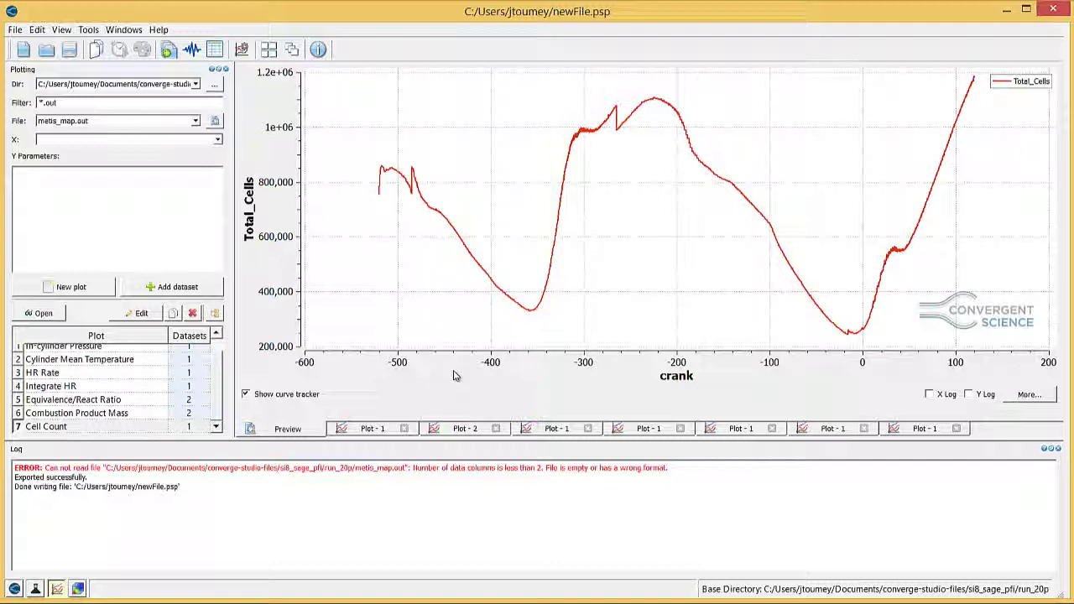